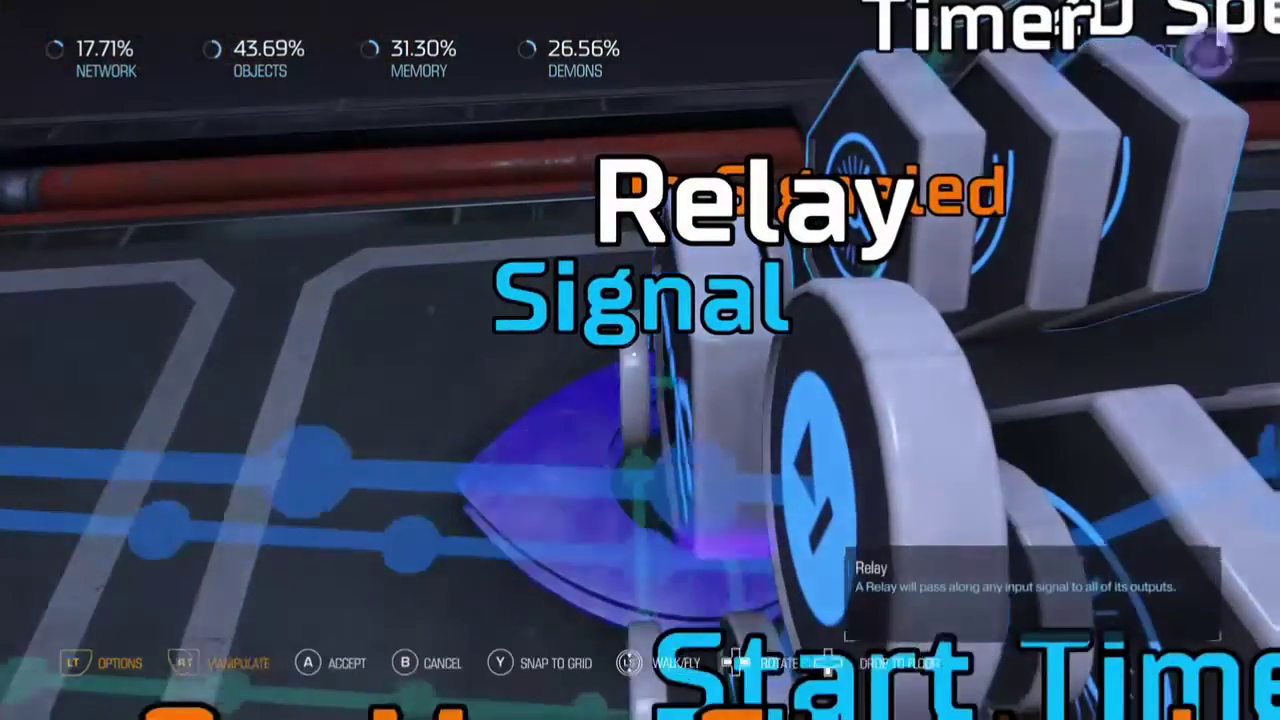
Reposition the relay and spread the overlapping 2D Speakers apart on the floor
{"action": "key", "text": "a"}
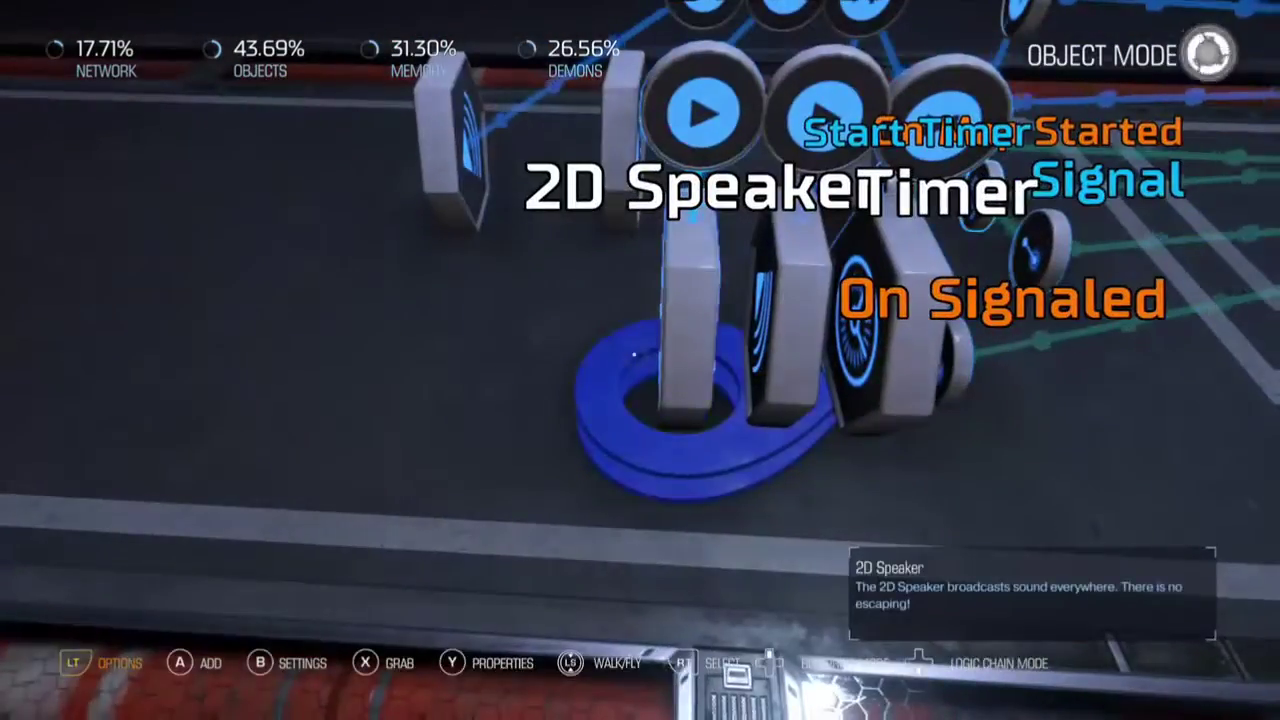
{"action": "key", "text": "x"}
{"action": "key", "text": "a"}
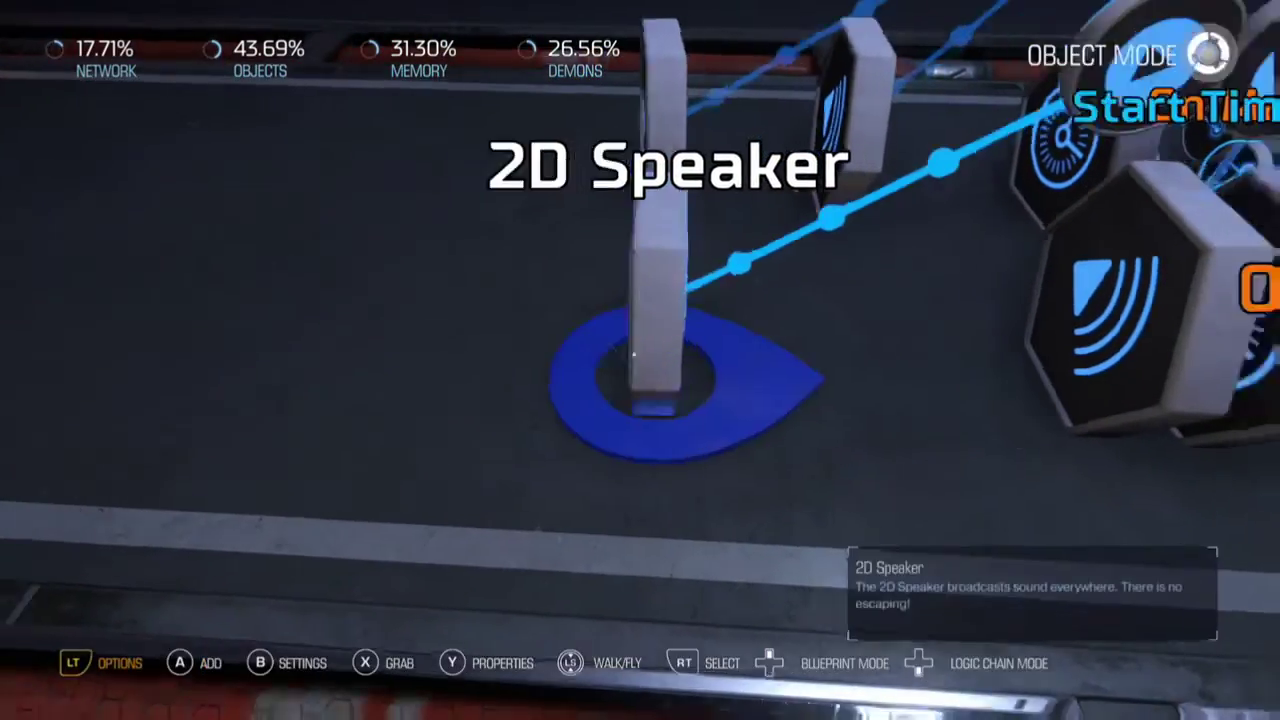
{"action": "key", "text": "x"}
{"action": "key", "text": "a"}
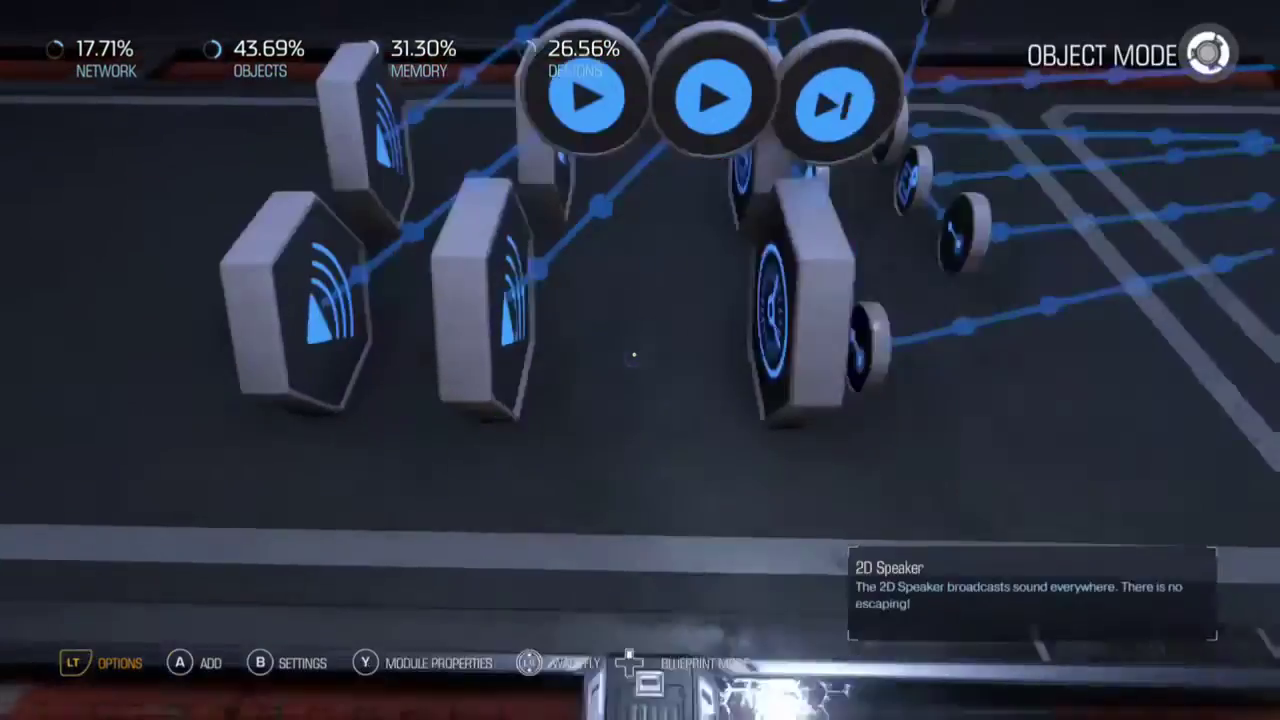
{"action": "key", "text": "x"}
{"action": "key", "text": "a"}
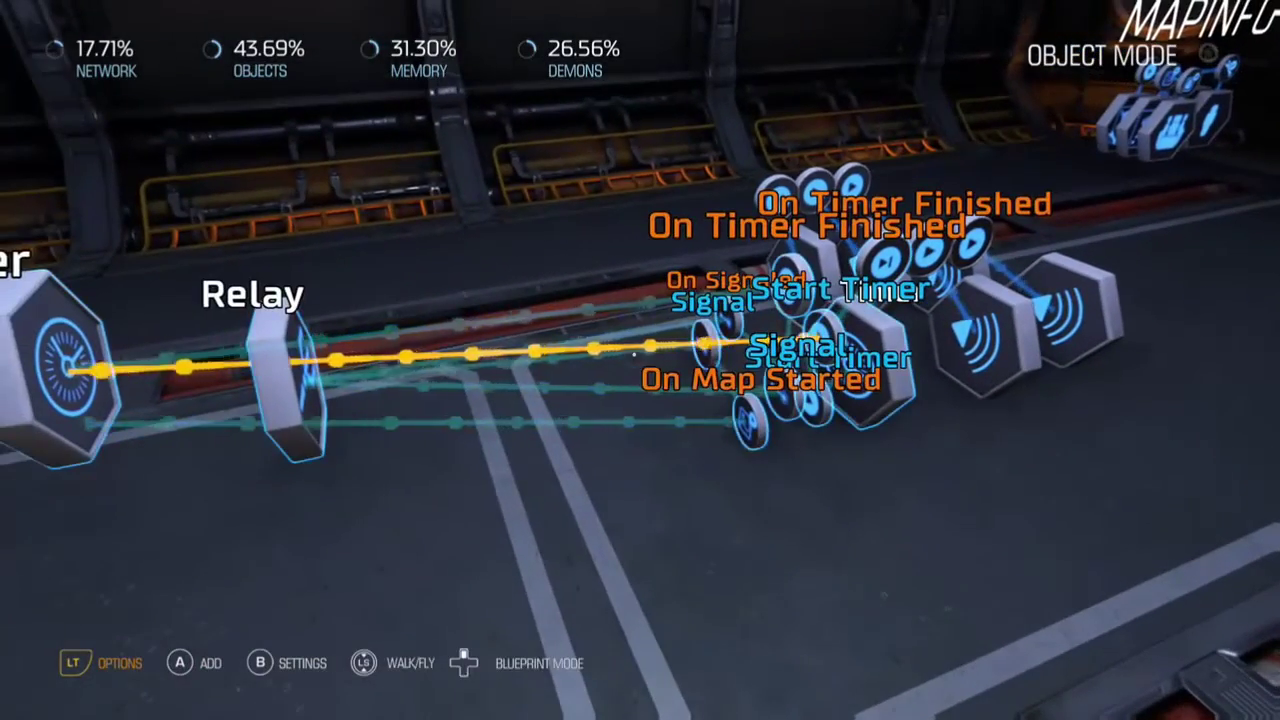
Clear the existing relay, timer and 2D Speaker logic from the floor
{"action": "key", "text": "x"}
{"action": "key", "text": "y"}
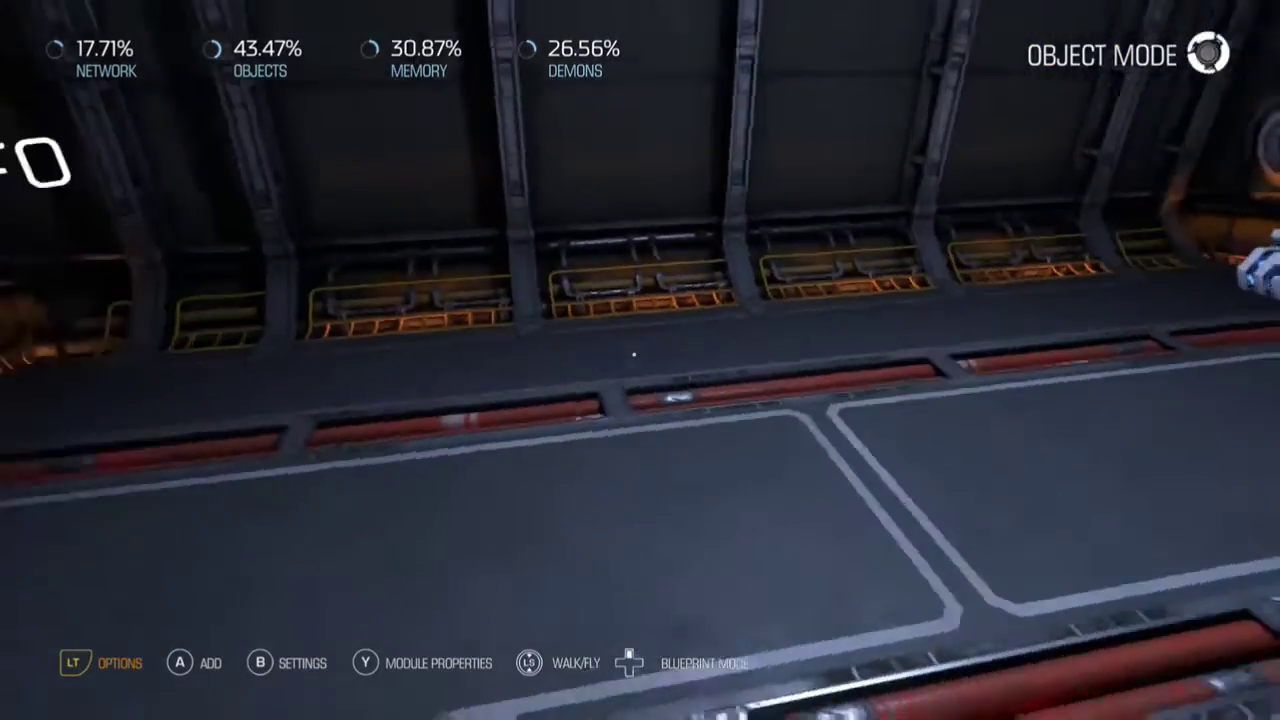
{"action": "key", "text": "y"}
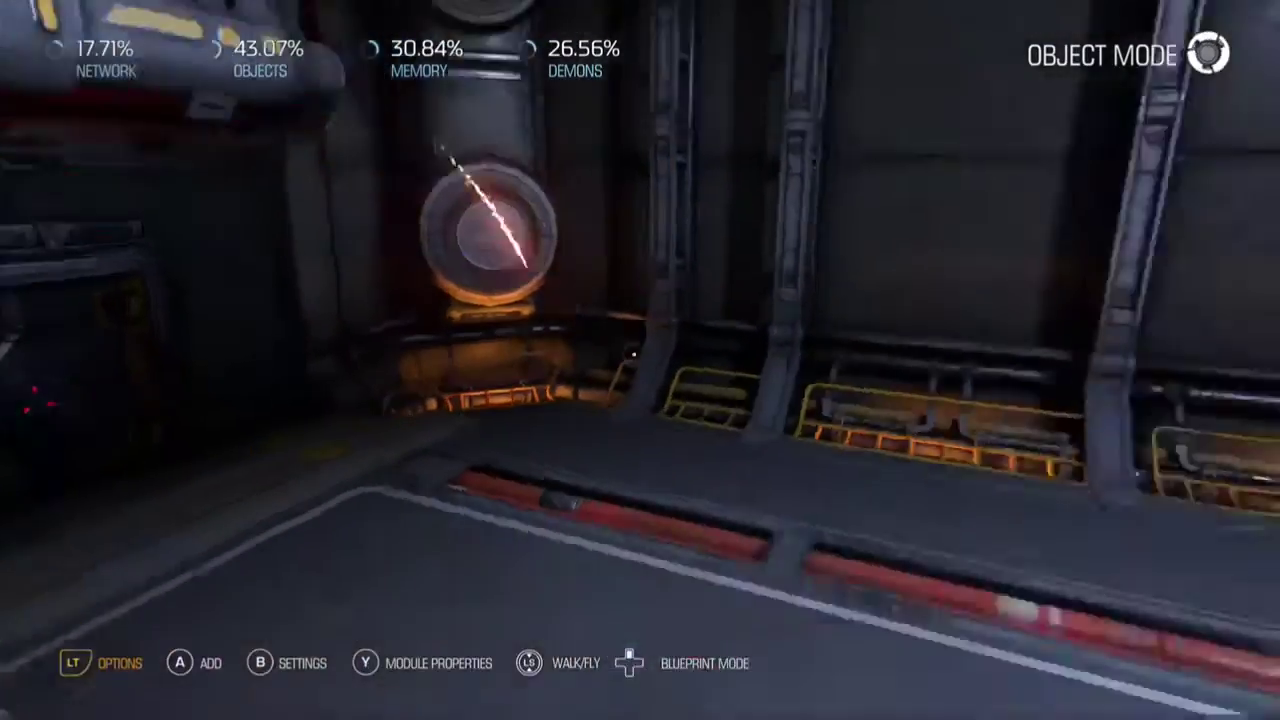
Add a 2D Speaker from the Audio category to the empty floor
{"action": "key", "text": "a"}
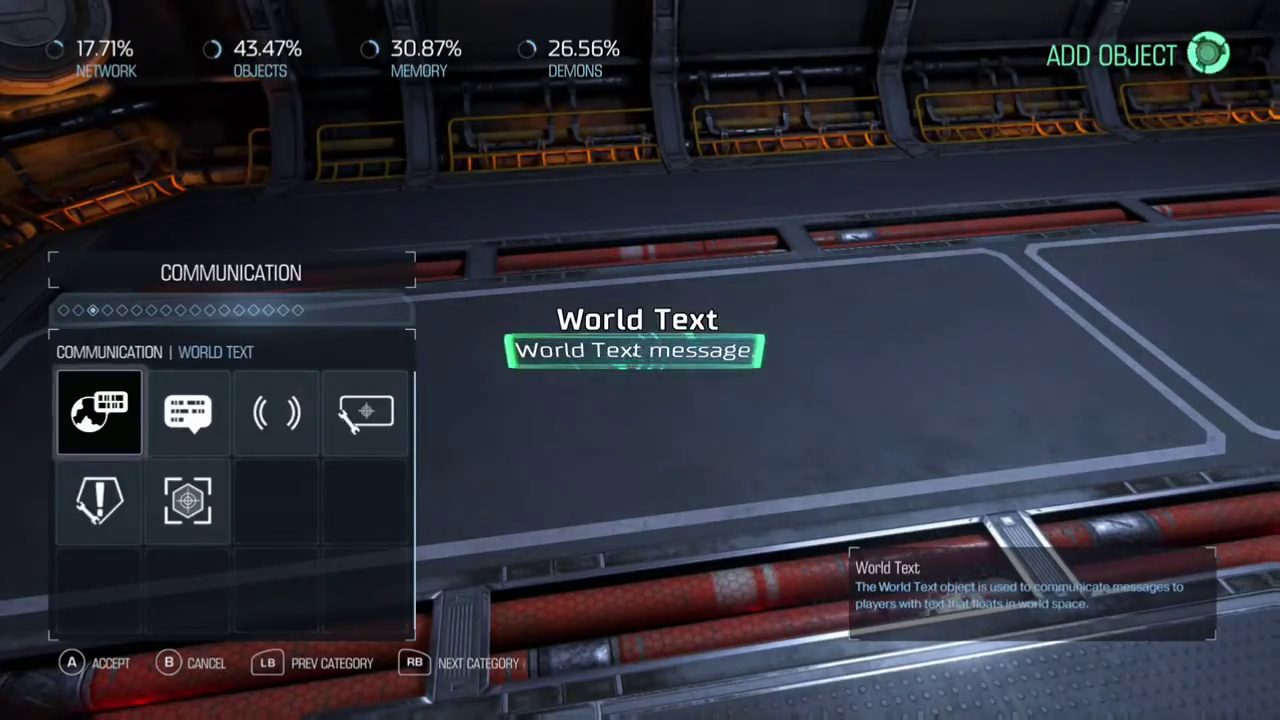
{"action": "key", "text": "a"}
{"action": "key", "text": "a"}
{"action": "key", "text": "b"}
Add a Timer from the Flow category in front of the 2D Speaker
{"action": "key", "text": "a"}
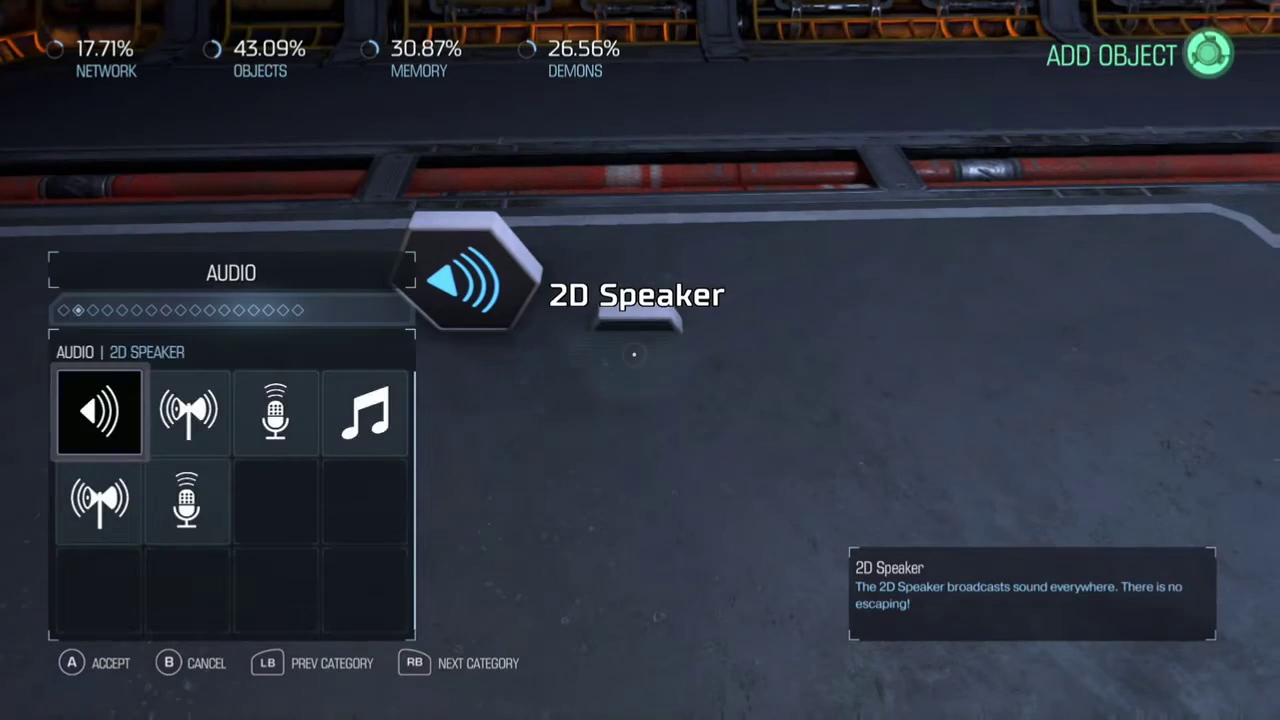
{"action": "key", "text": "RB"}
{"action": "key", "text": "RB"}
{"action": "key", "text": "RB"}
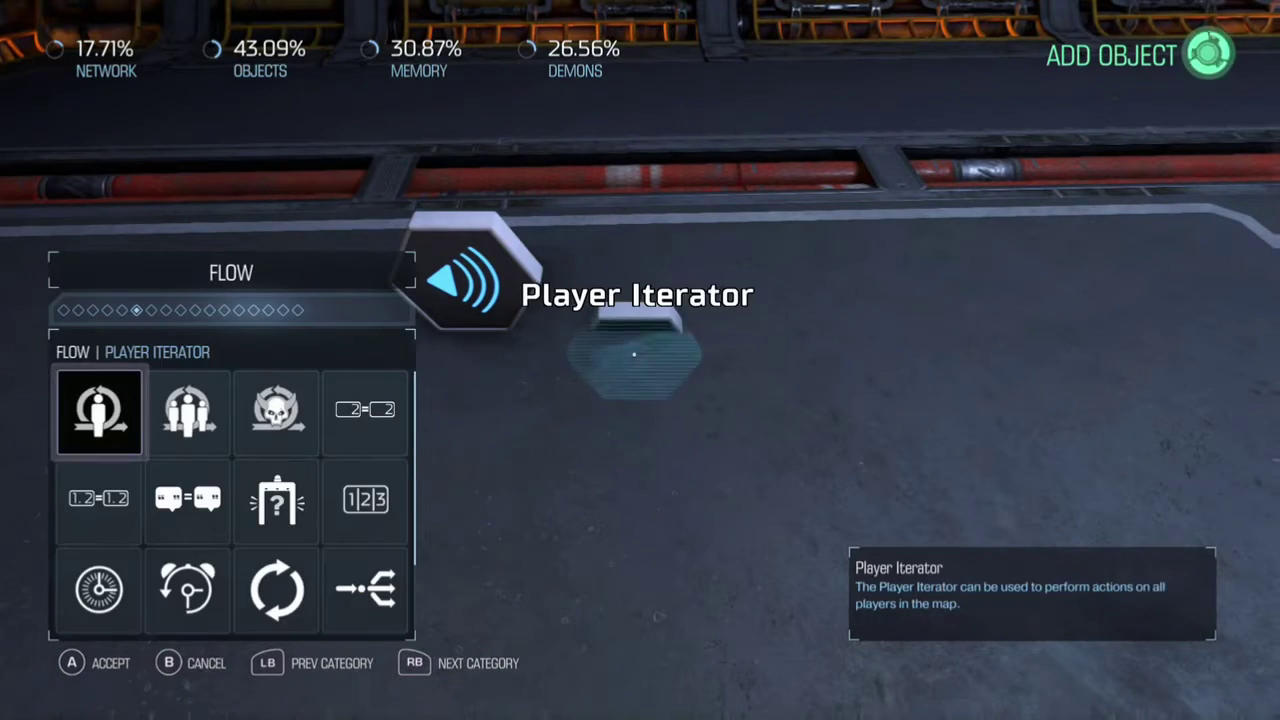
{"action": "key", "text": "Down"}
{"action": "key", "text": "Down"}
{"action": "left_click", "coordinate": [634, 354]}
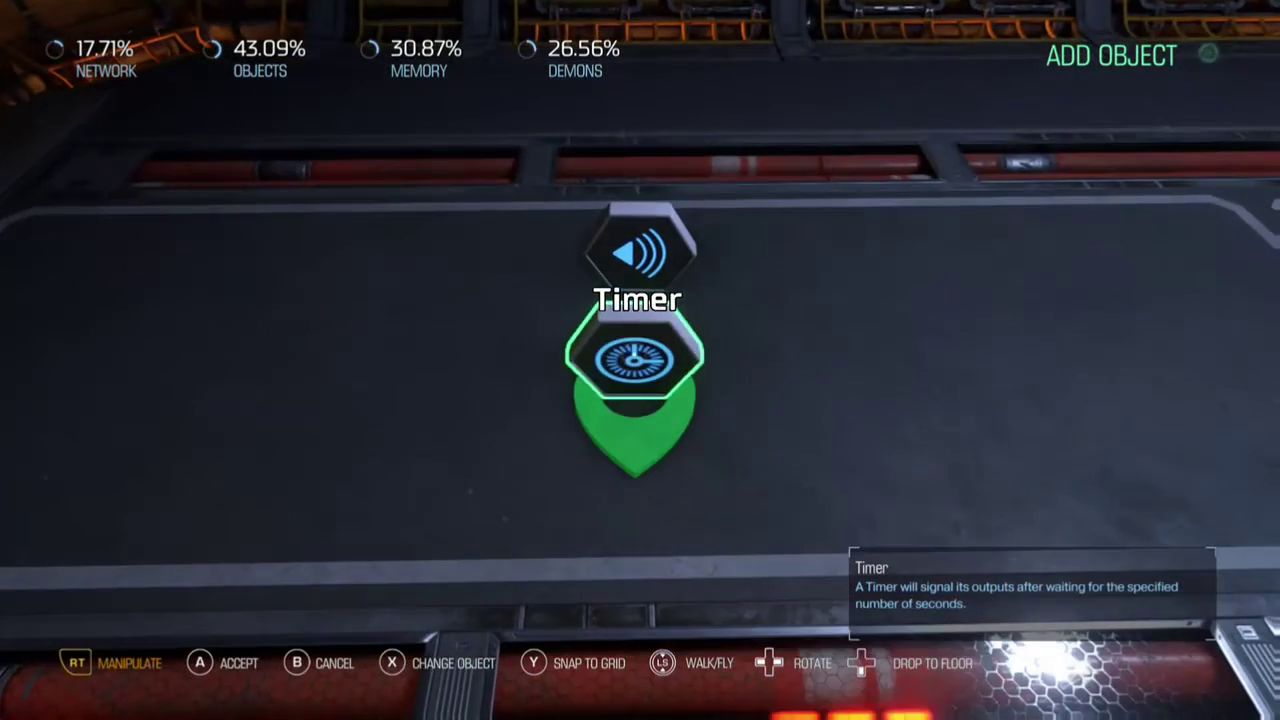
{"action": "key", "text": "a"}
{"action": "key", "text": "b"}
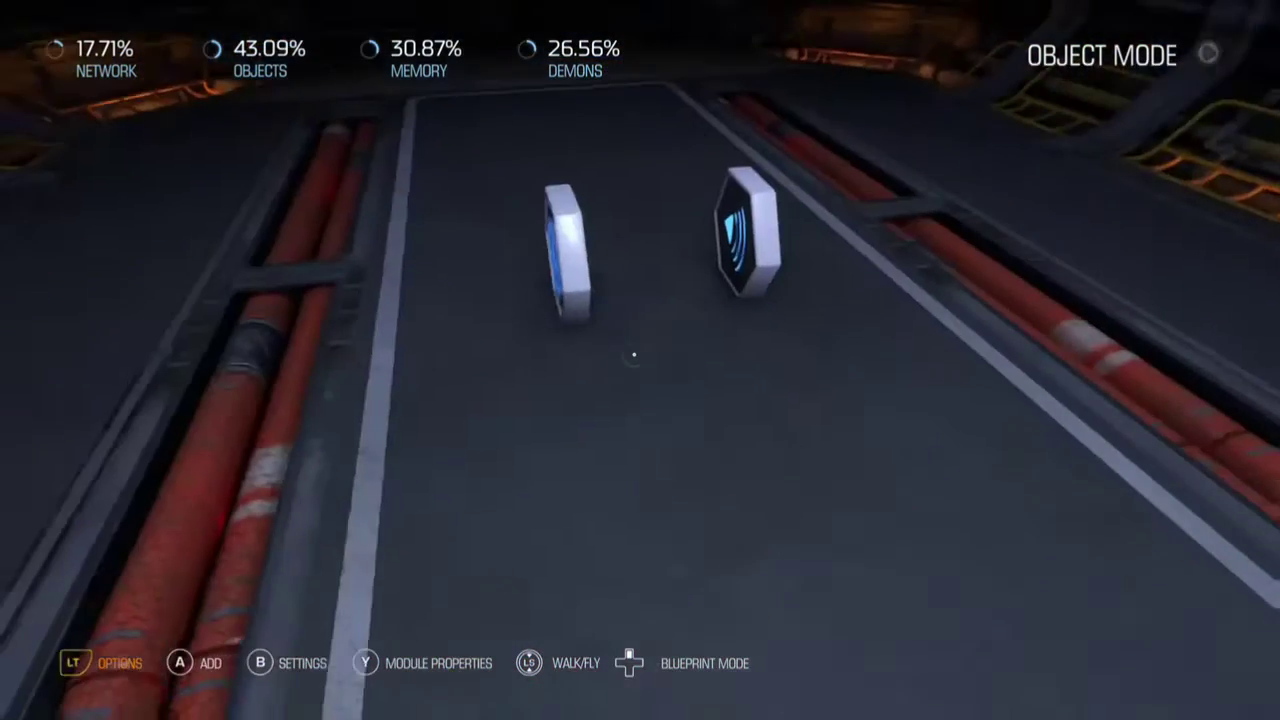
Link the Timer's On Timer Finished output to the 2D Speaker's Play input
{"action": "key", "text": "a"}
{"action": "key", "text": "a"}
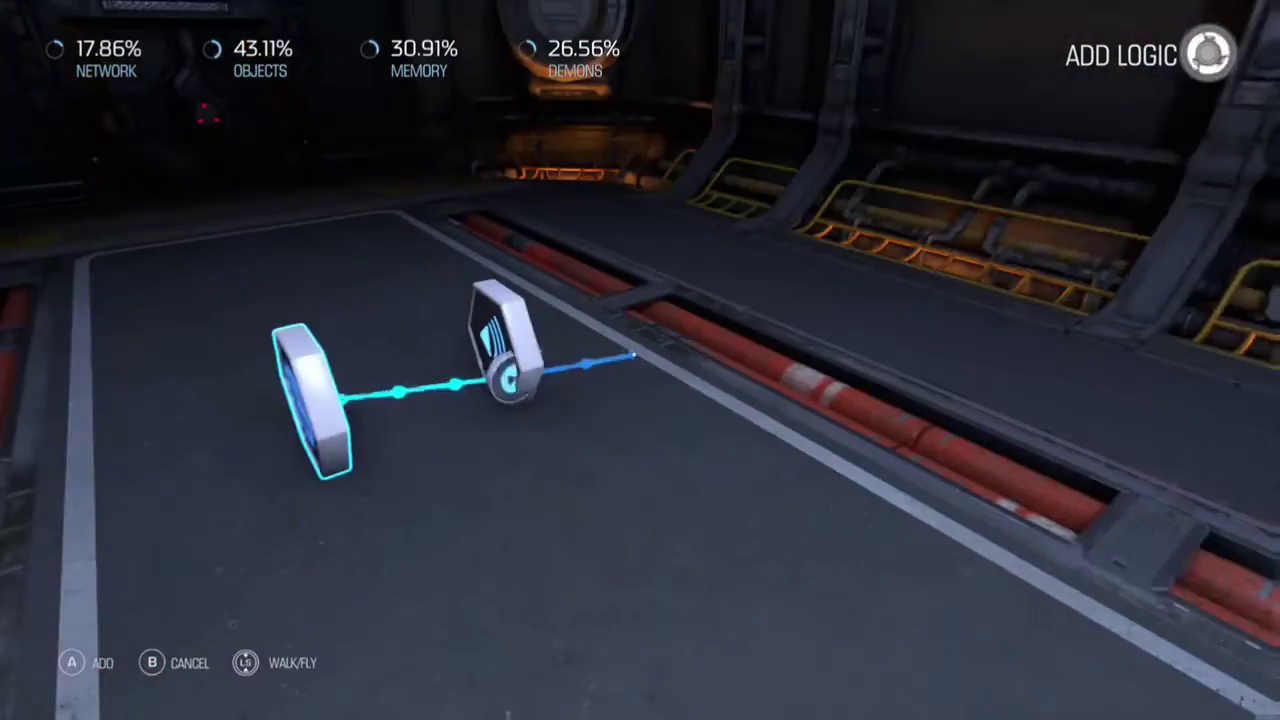
{"action": "key", "text": "a"}
{"action": "key", "text": "a"}
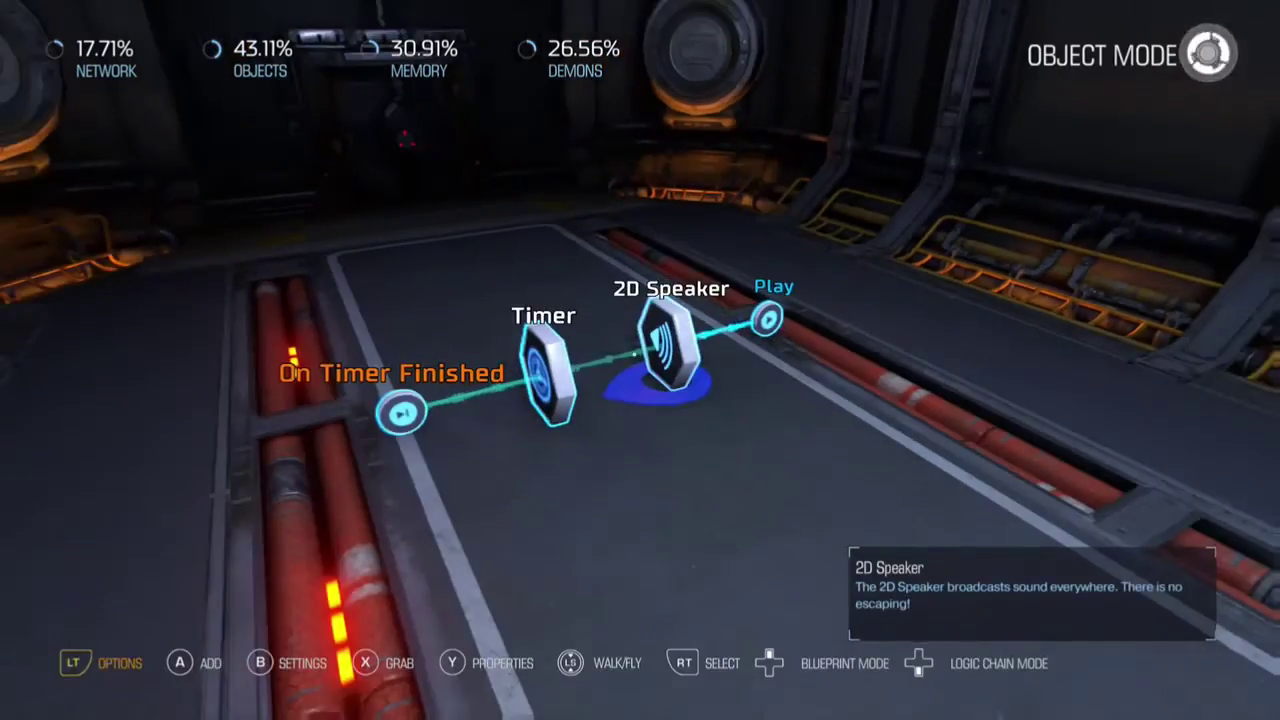
Set the Pitch Modifier of the 2D Speaker's Play input to 24
{"action": "key", "text": "y"}
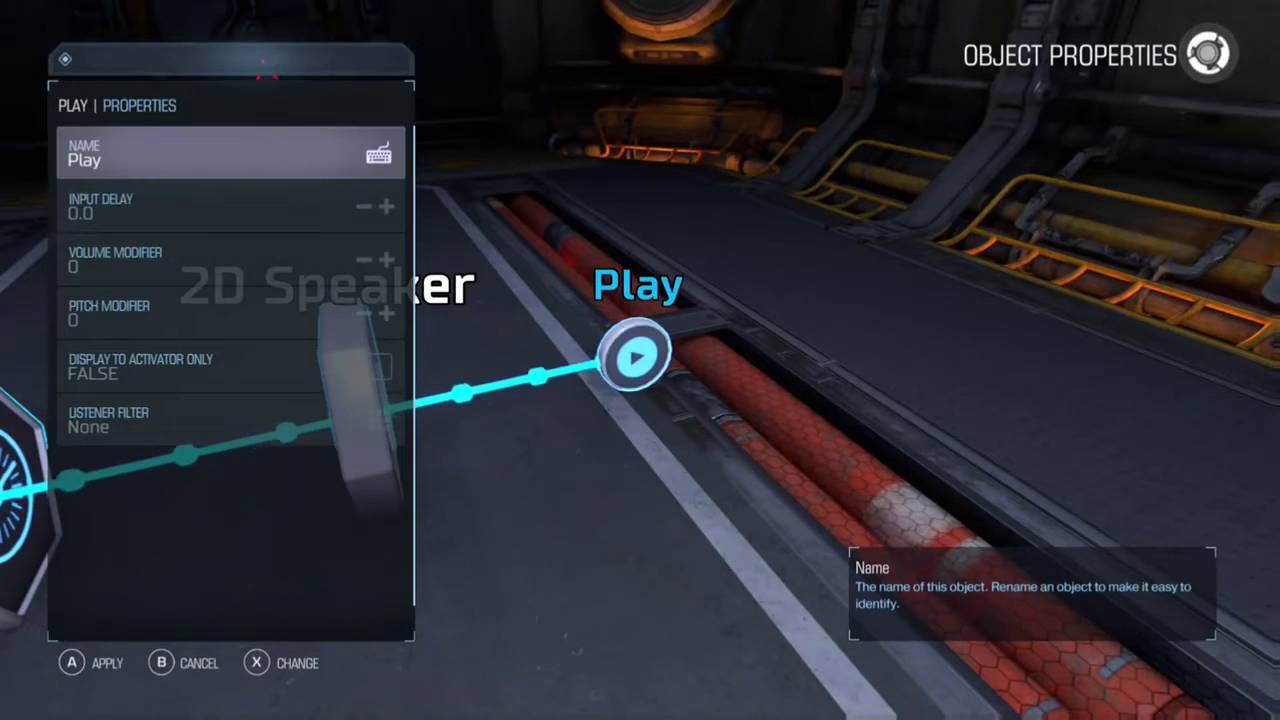
{"action": "key", "text": "Down"}
{"action": "key", "text": "Down"}
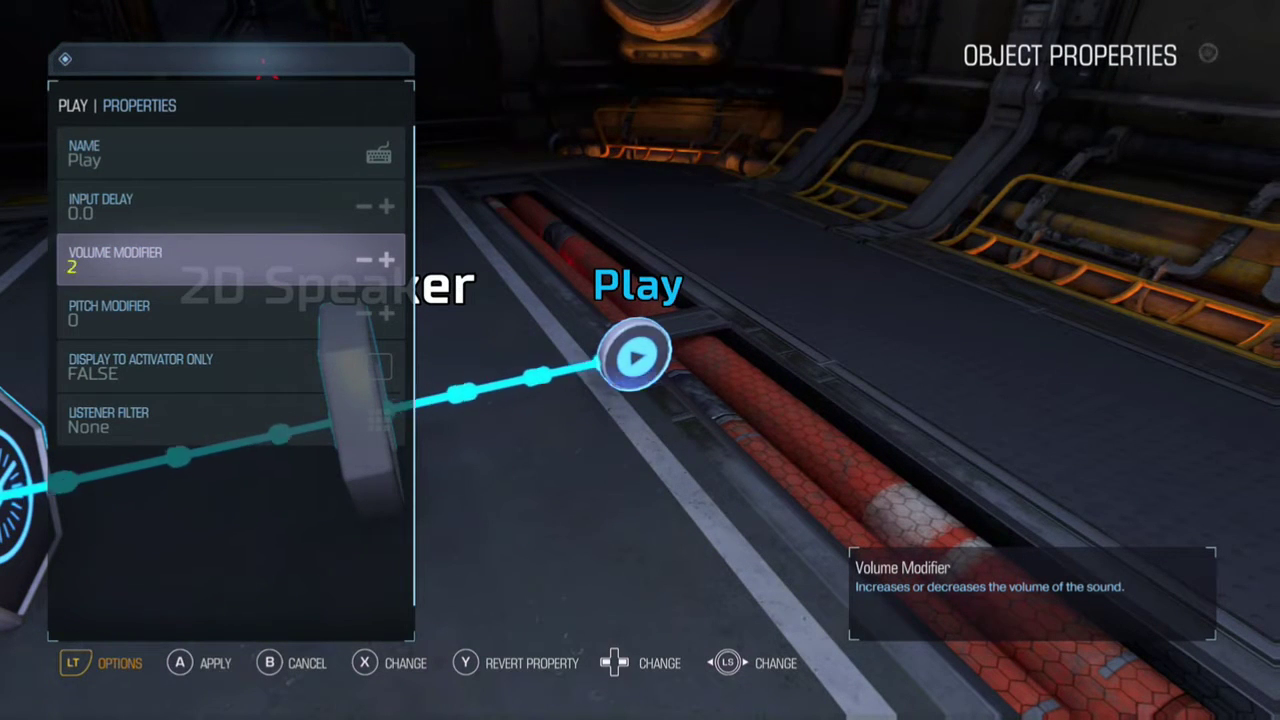
{"action": "key", "text": "Down"}
{"action": "key", "text": "Right"}
{"action": "key", "text": "Right"}
{"action": "key", "text": "Right"}
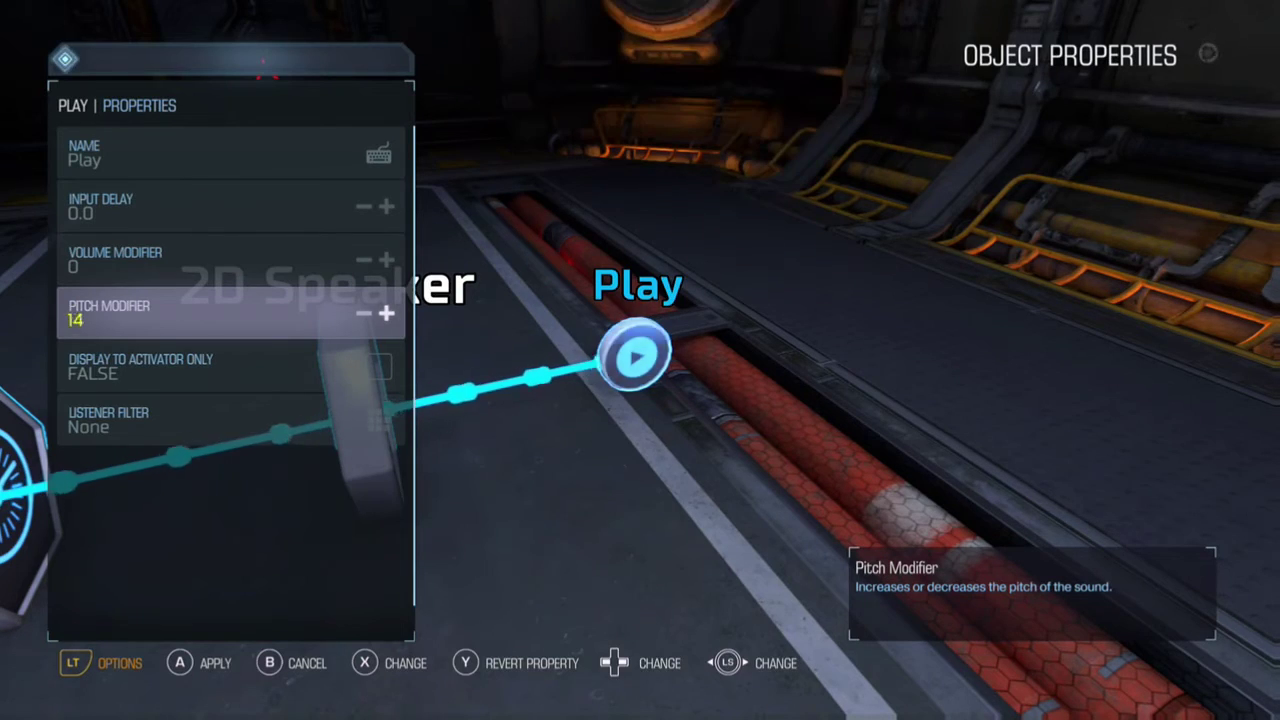
{"action": "key", "text": "a"}
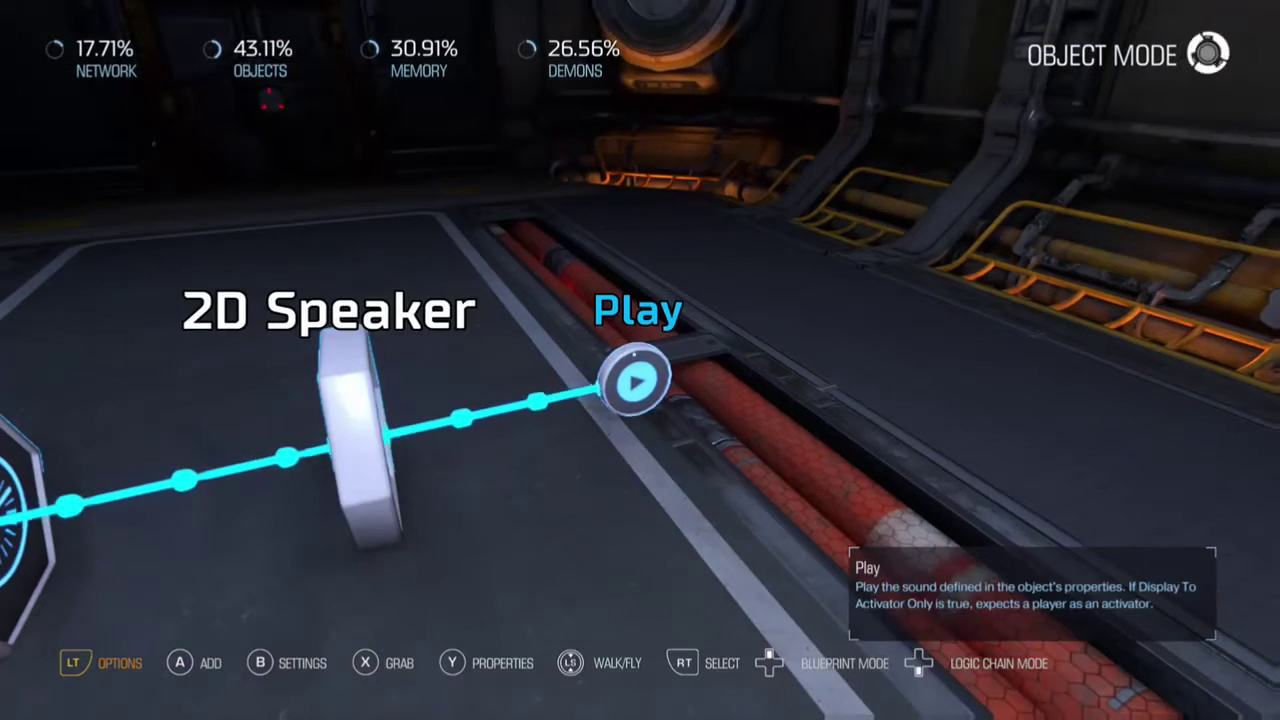
{"action": "key", "text": "y"}
{"action": "key", "text": "Down"}
{"action": "key", "text": "Down"}
{"action": "key", "text": "Down"}
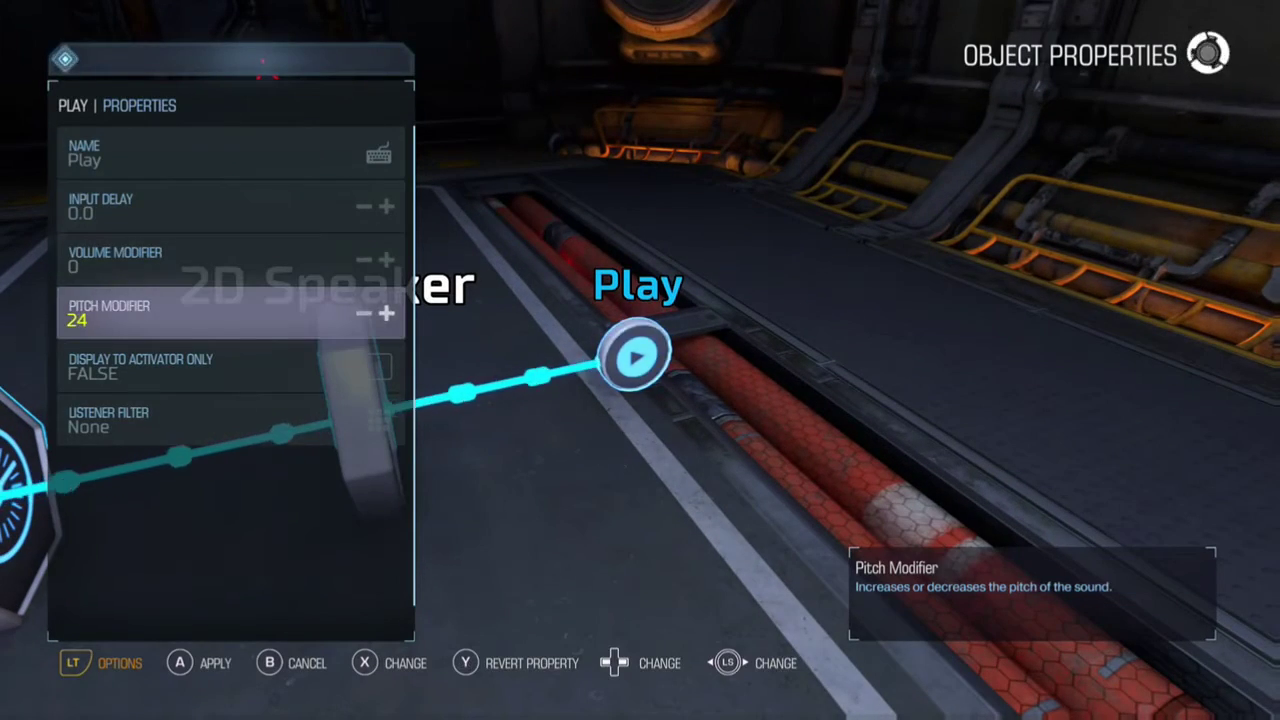
{"action": "key", "text": "a"}
Set the Pitch Modifier of the 2D Speaker's Play input to -24
{"action": "key", "text": "y"}
{"action": "key", "text": "Down"}
{"action": "key", "text": "Down"}
{"action": "key", "text": "Down"}
{"action": "key", "text": "Left"}
{"action": "key", "text": "Left"}
{"action": "key", "text": "Left"}
{"action": "key", "text": "Left"}
{"action": "key", "text": "Left"}
{"action": "key", "text": "Left"}
{"action": "key", "text": "Left"}
{"action": "key", "text": "Left"}
{"action": "key", "text": "Left"}
{"action": "key", "text": "Left"}
{"action": "key", "text": "Left"}
{"action": "key", "text": "a"}
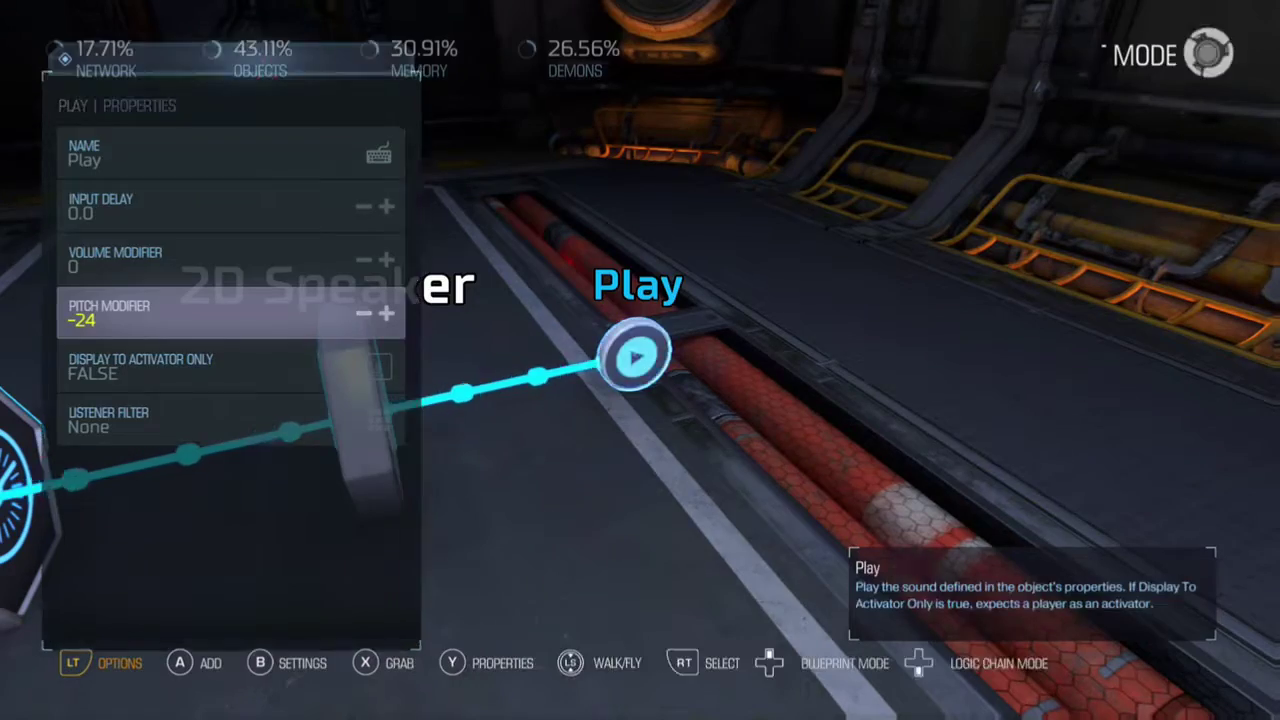
Reset the Pitch Modifier of the 2D Speaker's Play input to 0
{"action": "key", "text": "y"}
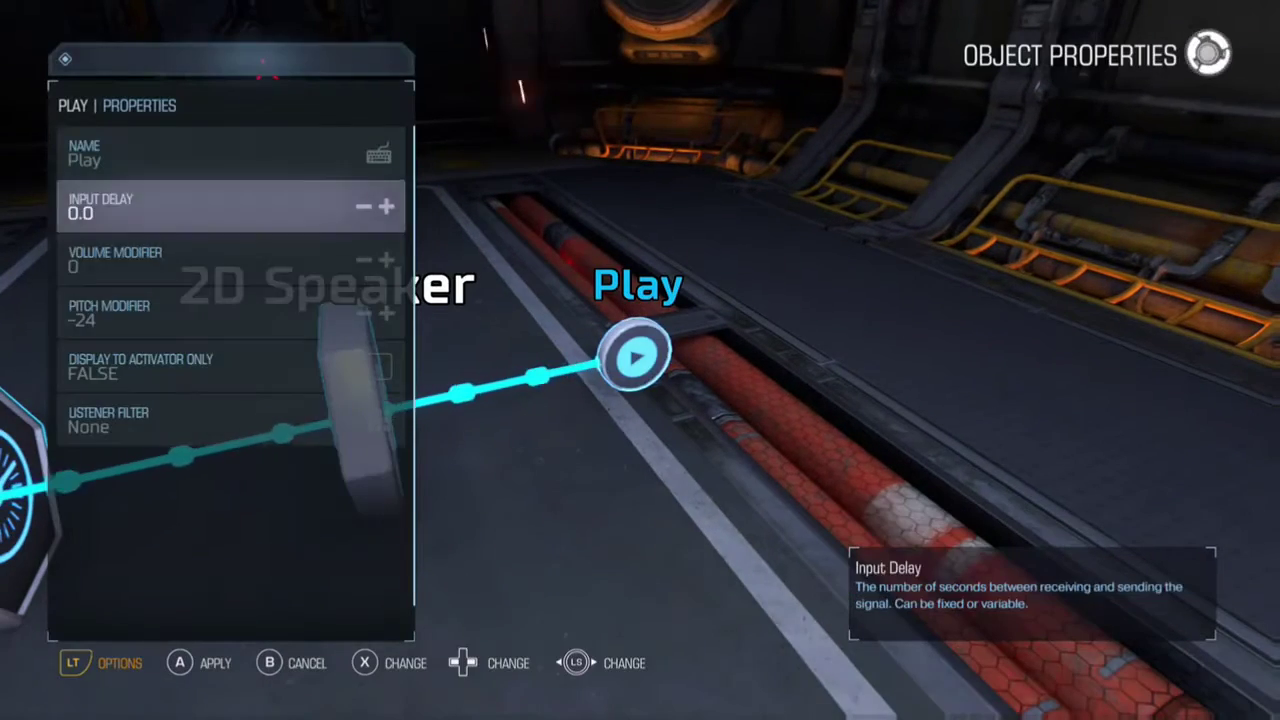
{"action": "key", "text": "Down"}
{"action": "key", "text": "Down"}
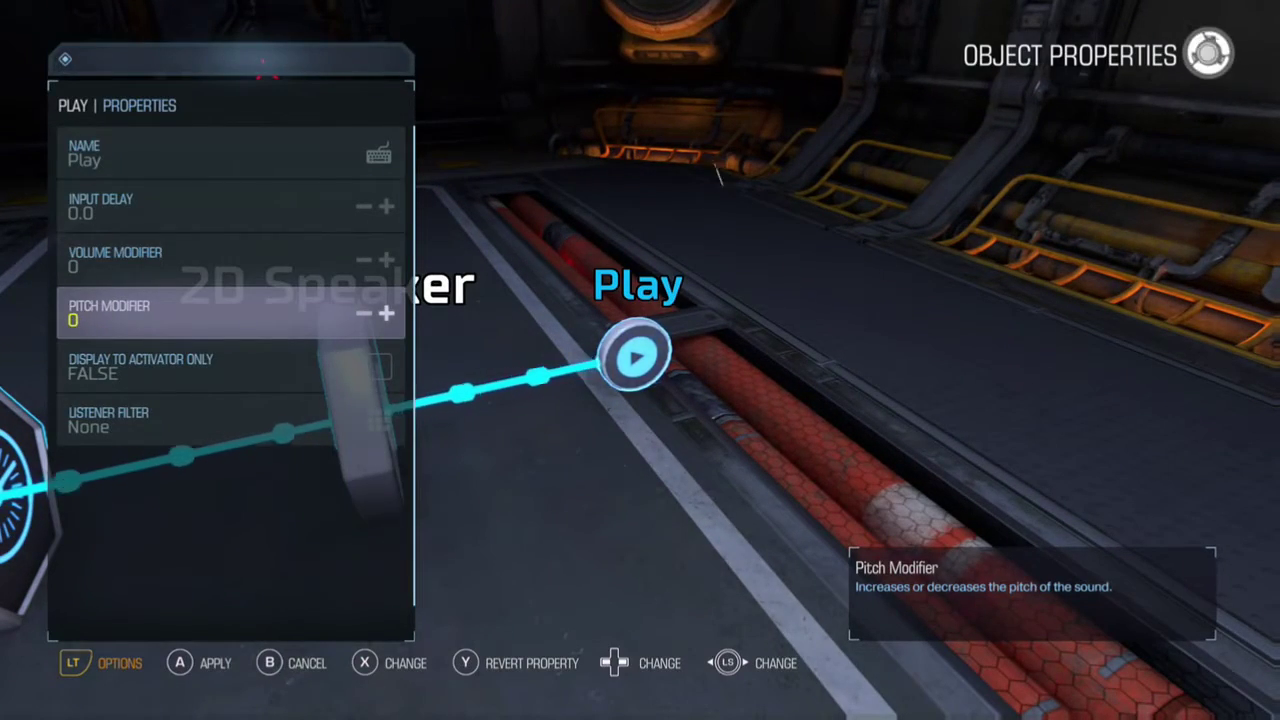
{"action": "key", "text": "a"}
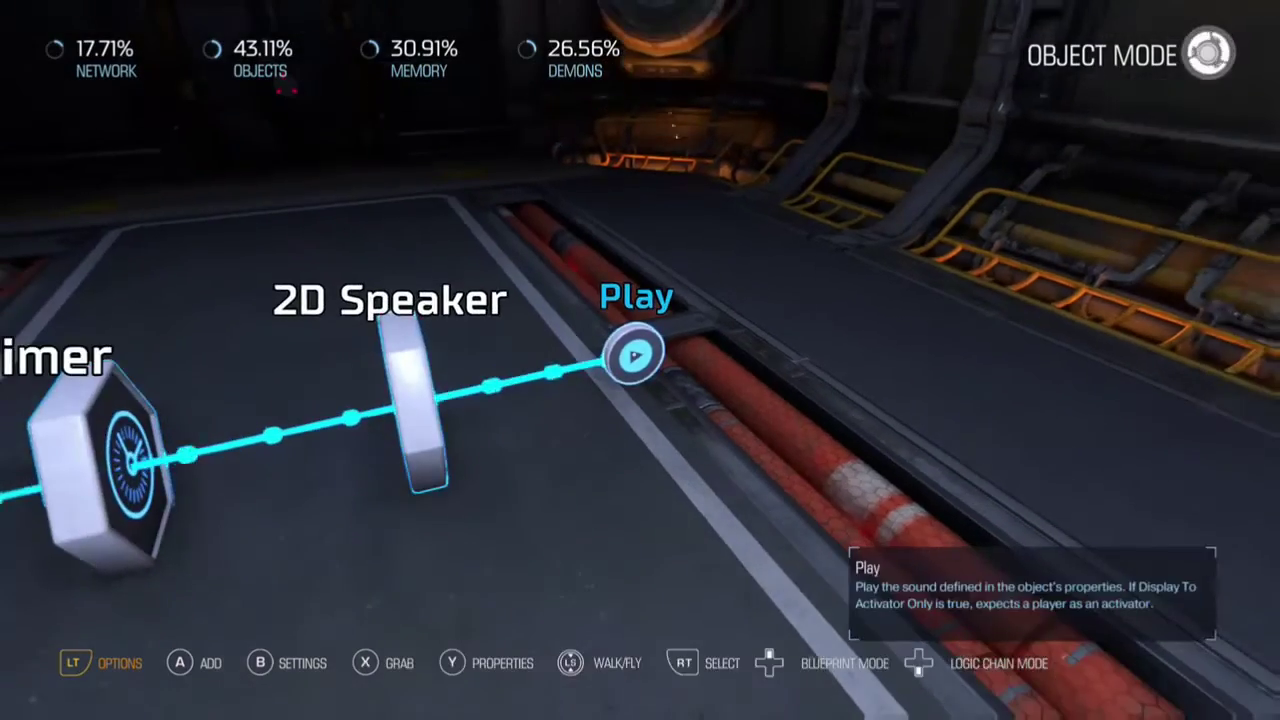
Assign the 2D Speaker a sound from the Synth category
{"action": "key", "text": "y"}
{"action": "key", "text": "Down"}
{"action": "key", "text": "x"}
{"action": "key", "text": "RB"}
{"action": "key", "text": "RB"}
{"action": "key", "text": "RB"}
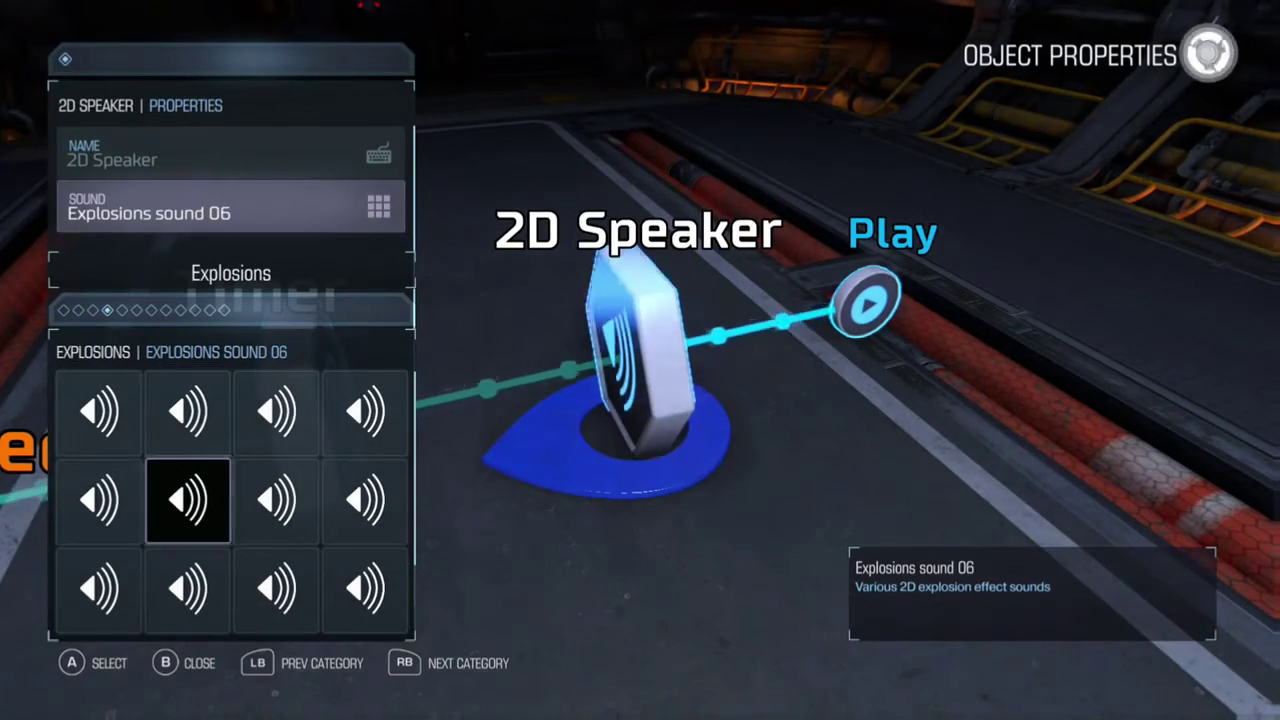
{"action": "key", "text": "RB"}
{"action": "key", "text": "RB"}
{"action": "key", "text": "RB"}
{"action": "key", "text": "RB"}
{"action": "key", "text": "RB"}
{"action": "key", "text": "RB"}
{"action": "key", "text": "Page_Down"}
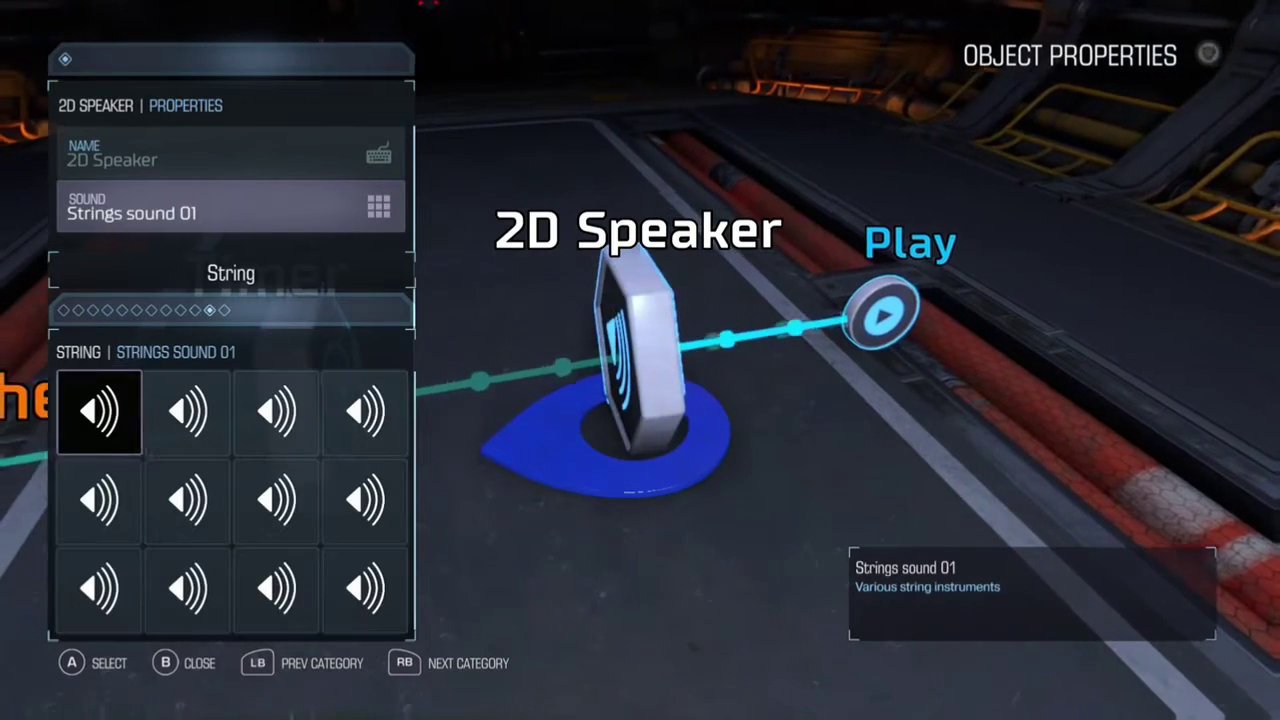
{"action": "key", "text": "Page_Down"}
{"action": "key", "text": "Right"}
{"action": "key", "text": "Down"}
{"action": "key", "text": "Right"}
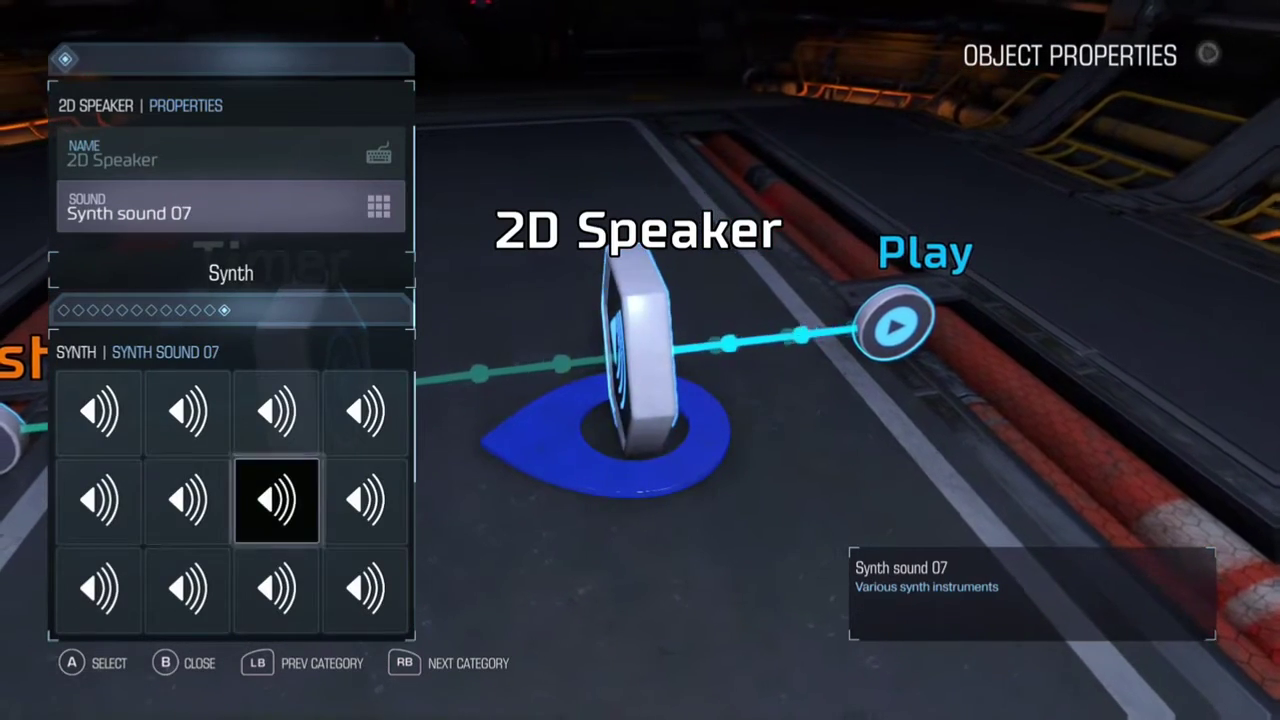
{"action": "key", "text": "Right"}
{"action": "key", "text": "Return"}
{"action": "key", "text": "Return"}
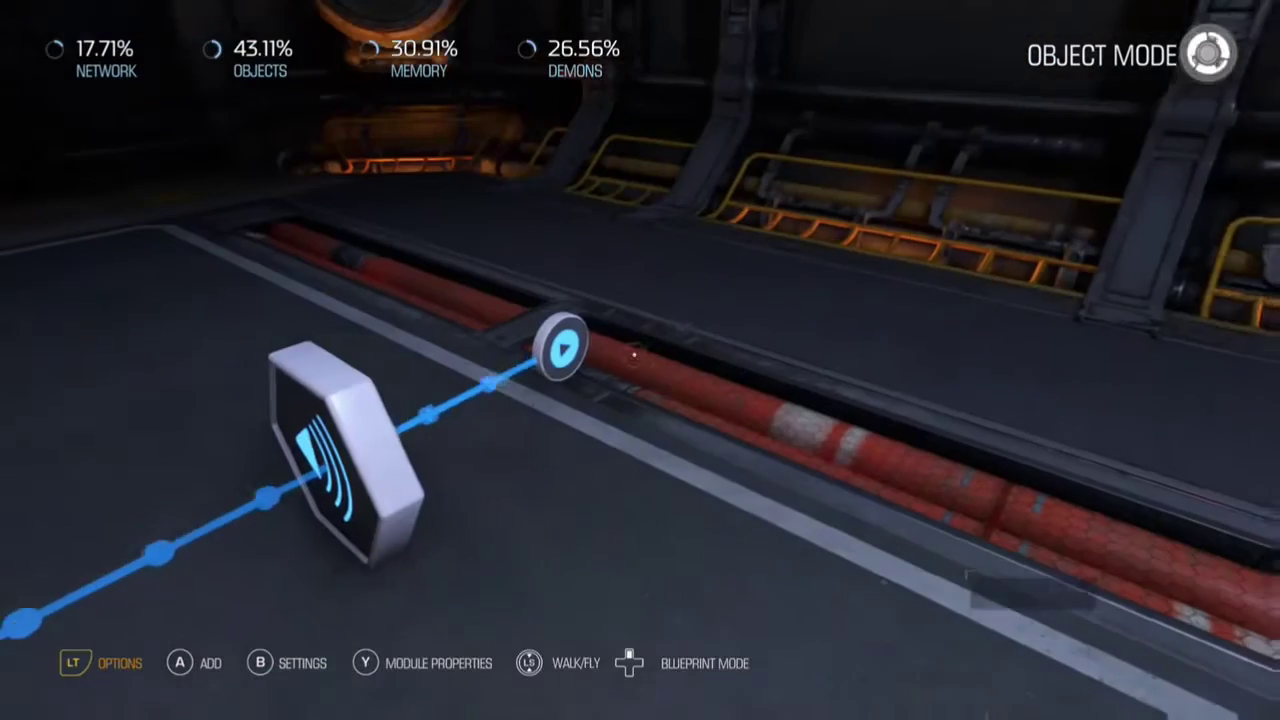
Raise the Pitch Modifier of the 2D Speaker's Play input slightly and apply it
{"action": "key", "text": "y"}
{"action": "key", "text": "Down"}
{"action": "key", "text": "Down"}
{"action": "key", "text": "Down"}
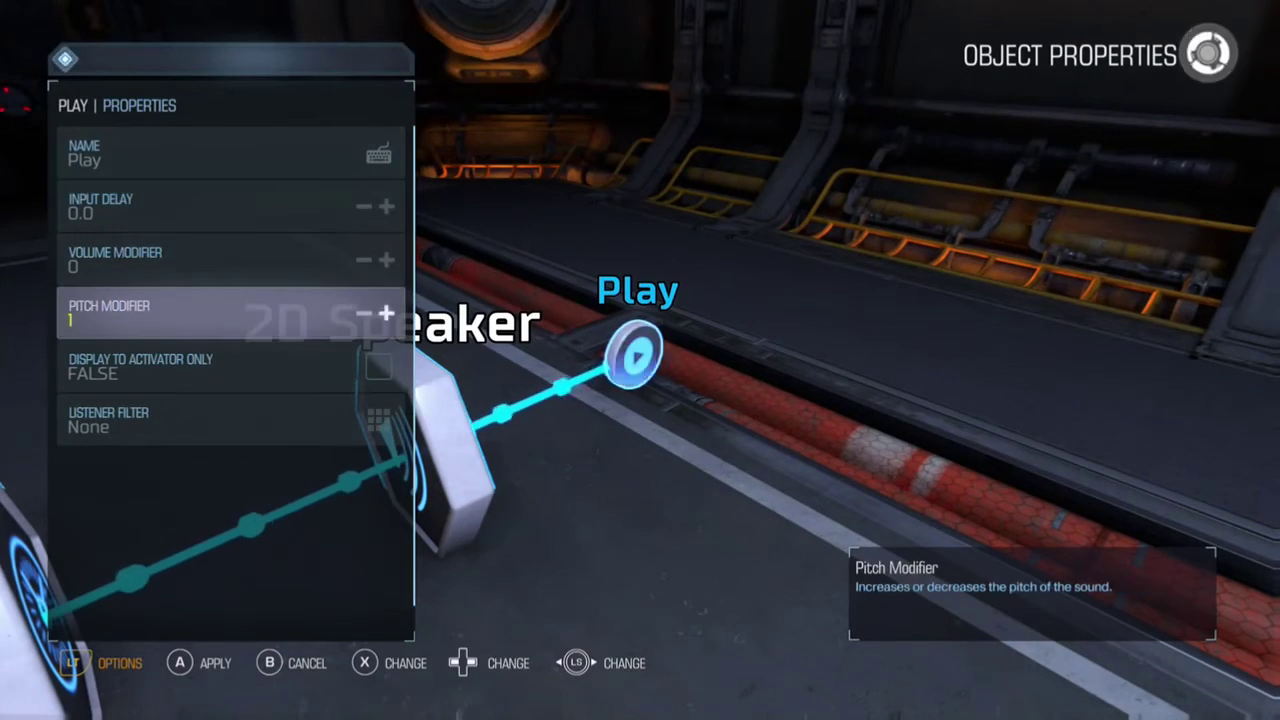
{"action": "key", "text": "Right"}
{"action": "key", "text": "Right"}
{"action": "key", "text": "Up"}
{"action": "key", "text": "Return"}
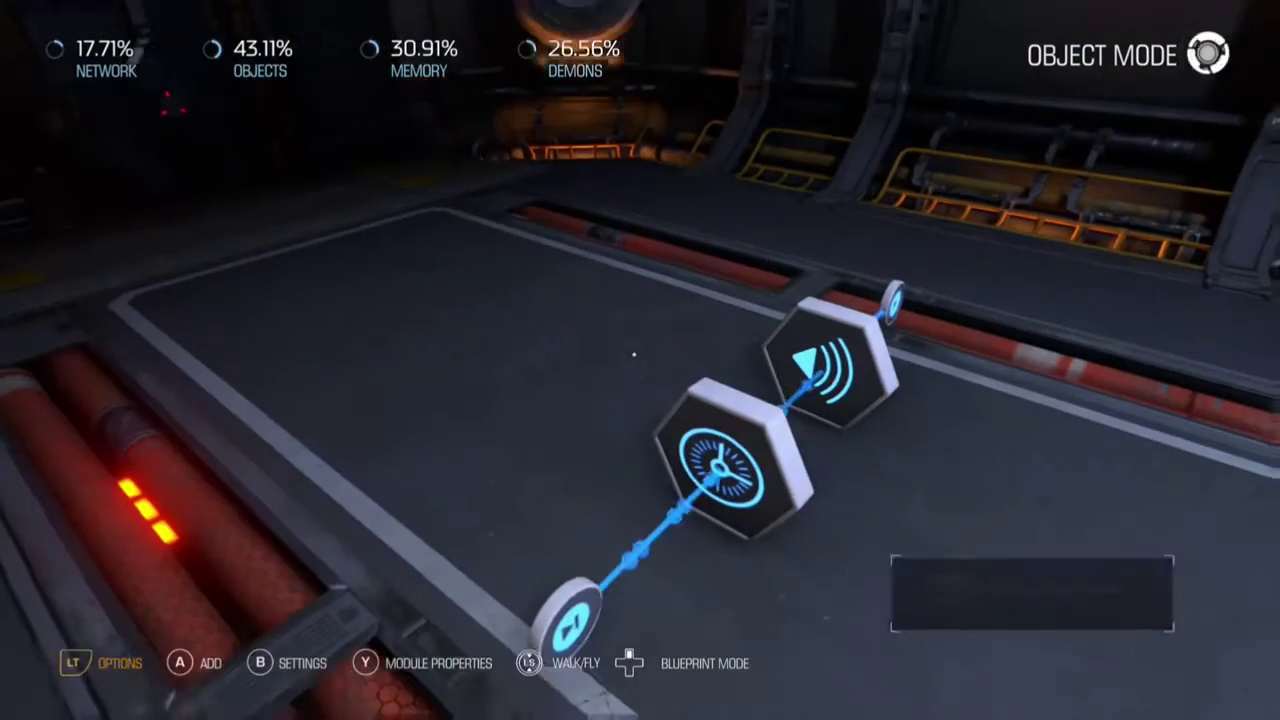
Turn off Show On HUD for the Timer and set its duration to 1.1 seconds
{"action": "key", "text": "y"}
{"action": "key", "text": "Down"}
{"action": "key", "text": "Down"}
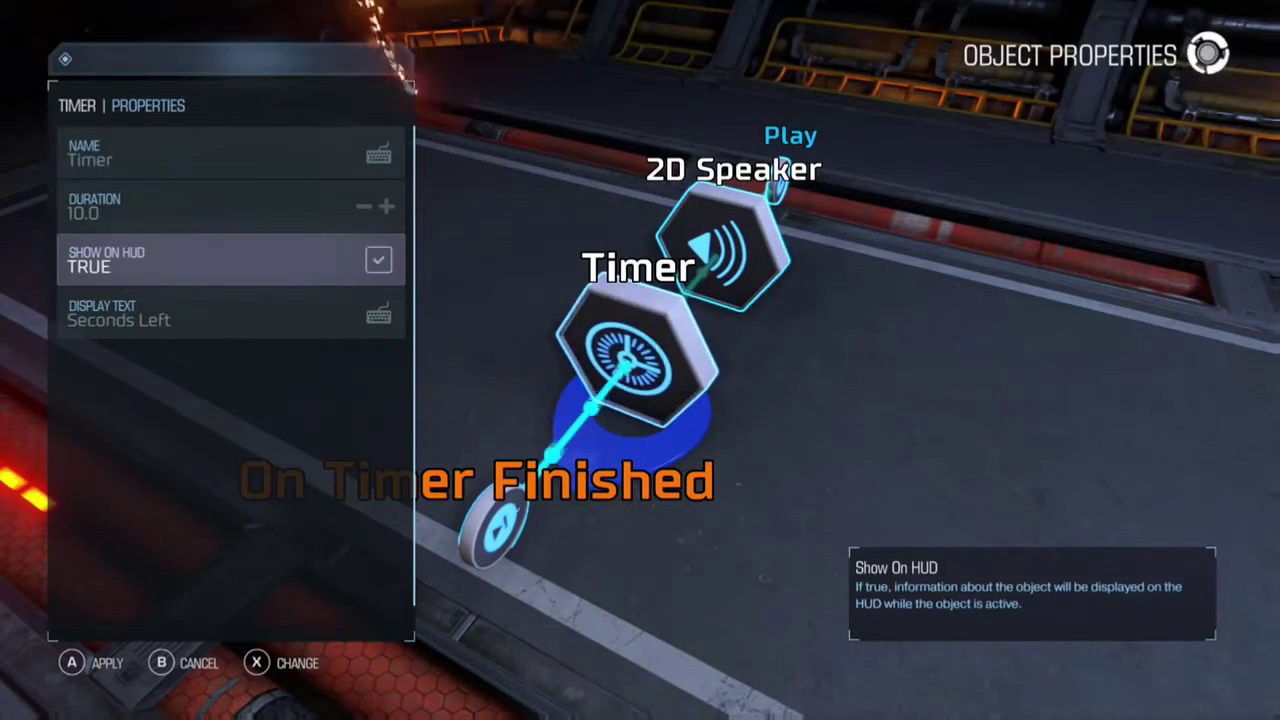
{"action": "key", "text": "Return"}
{"action": "key", "text": "Up"}
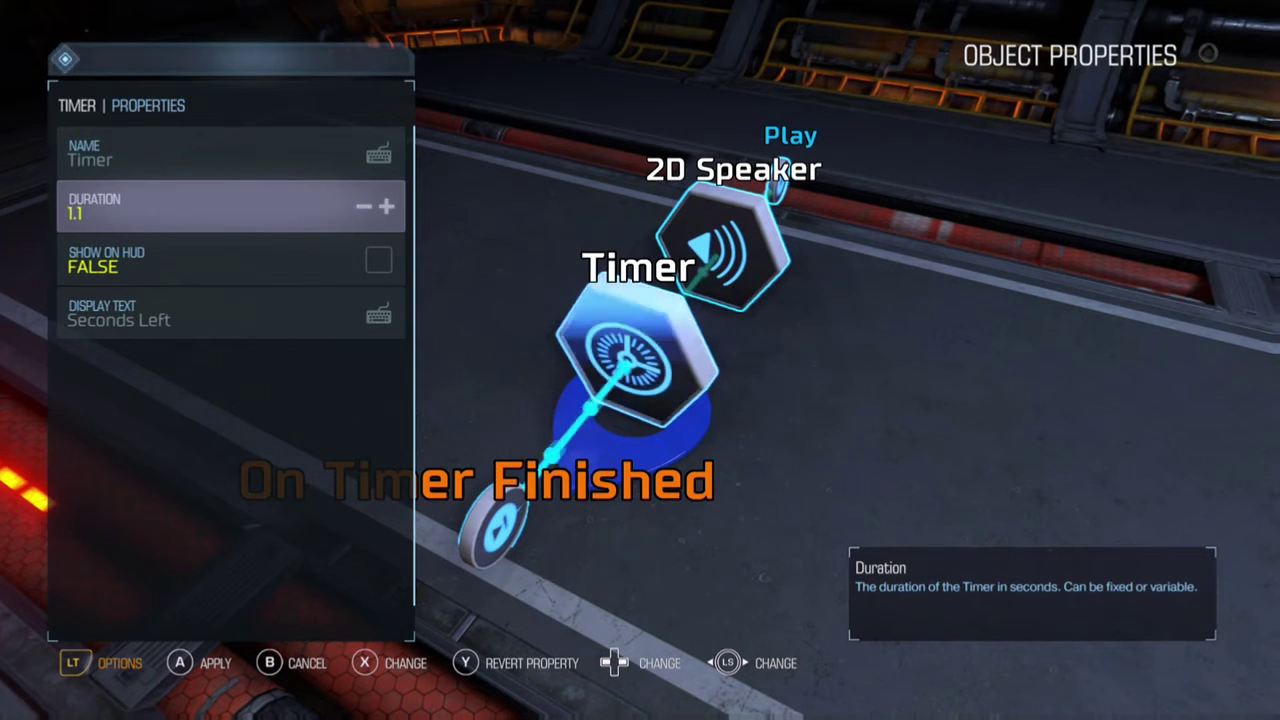
{"action": "key", "text": "Return"}
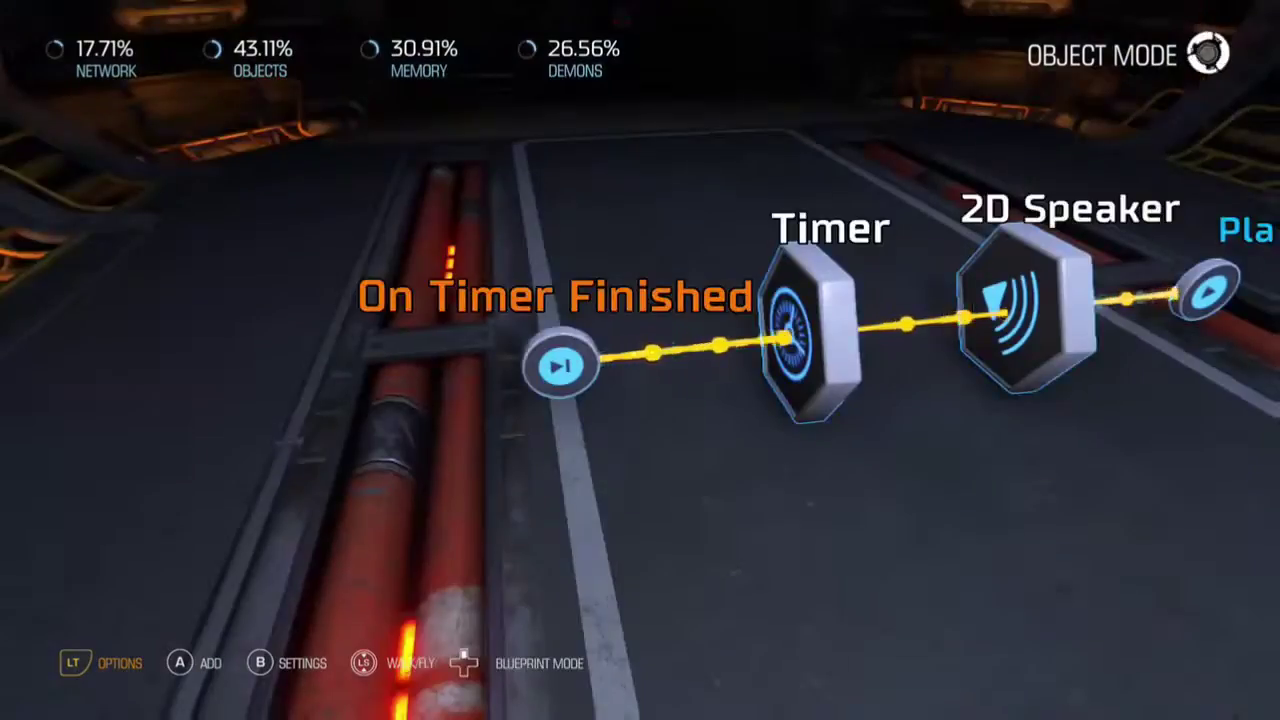
Duplicate the linked Timer and 2D Speaker set twice, placing the copies in a row beside the original
{"action": "key", "text": "ctrl+d"}
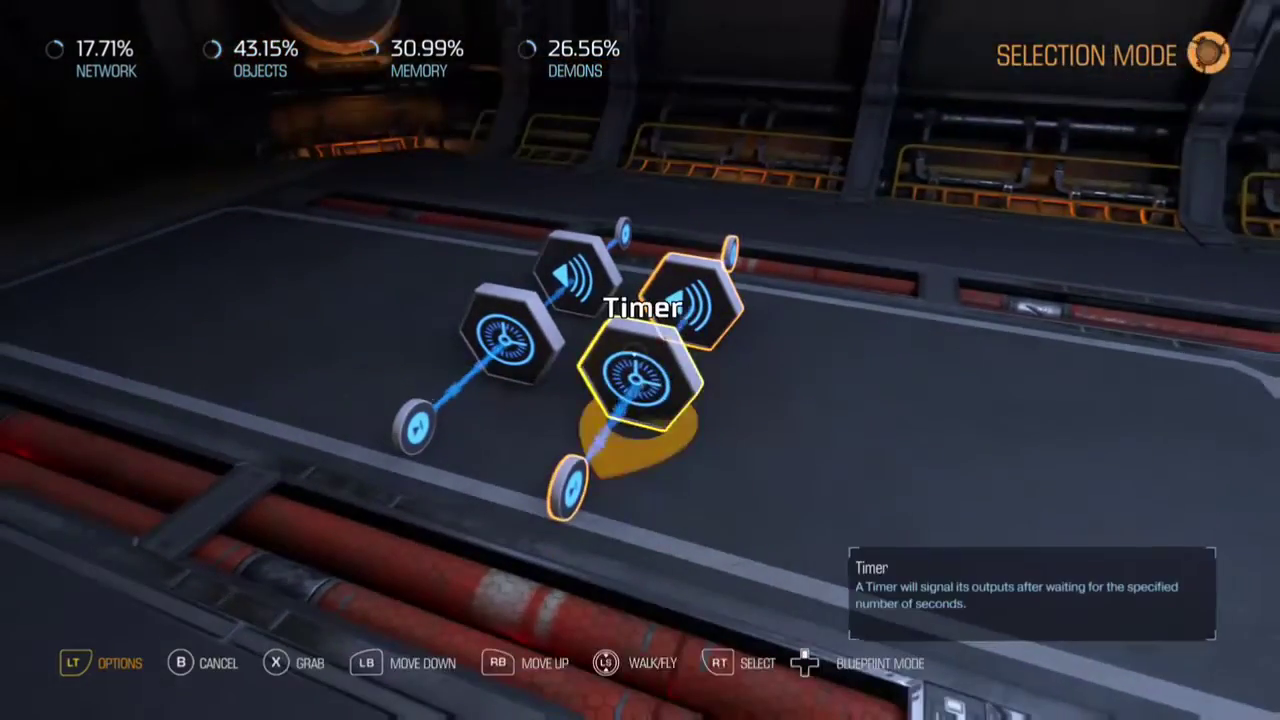
{"action": "key", "text": "ctrl+d"}
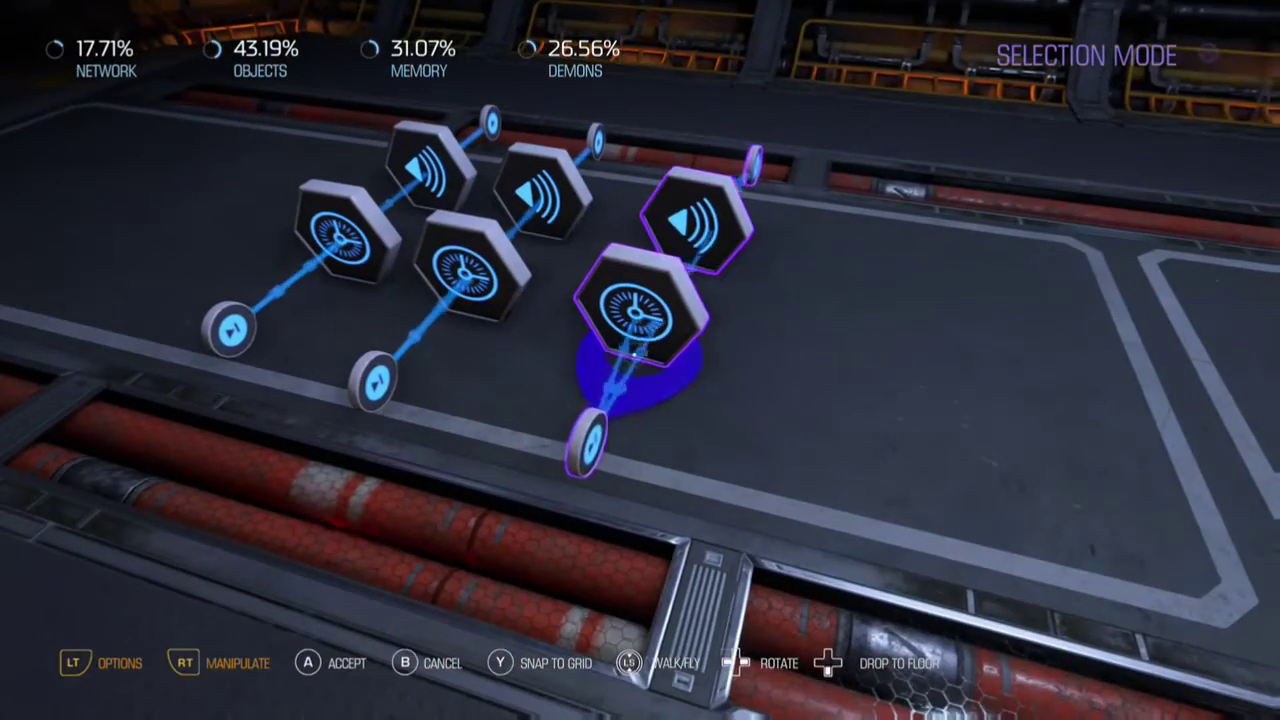
{"action": "key", "text": "Escape"}
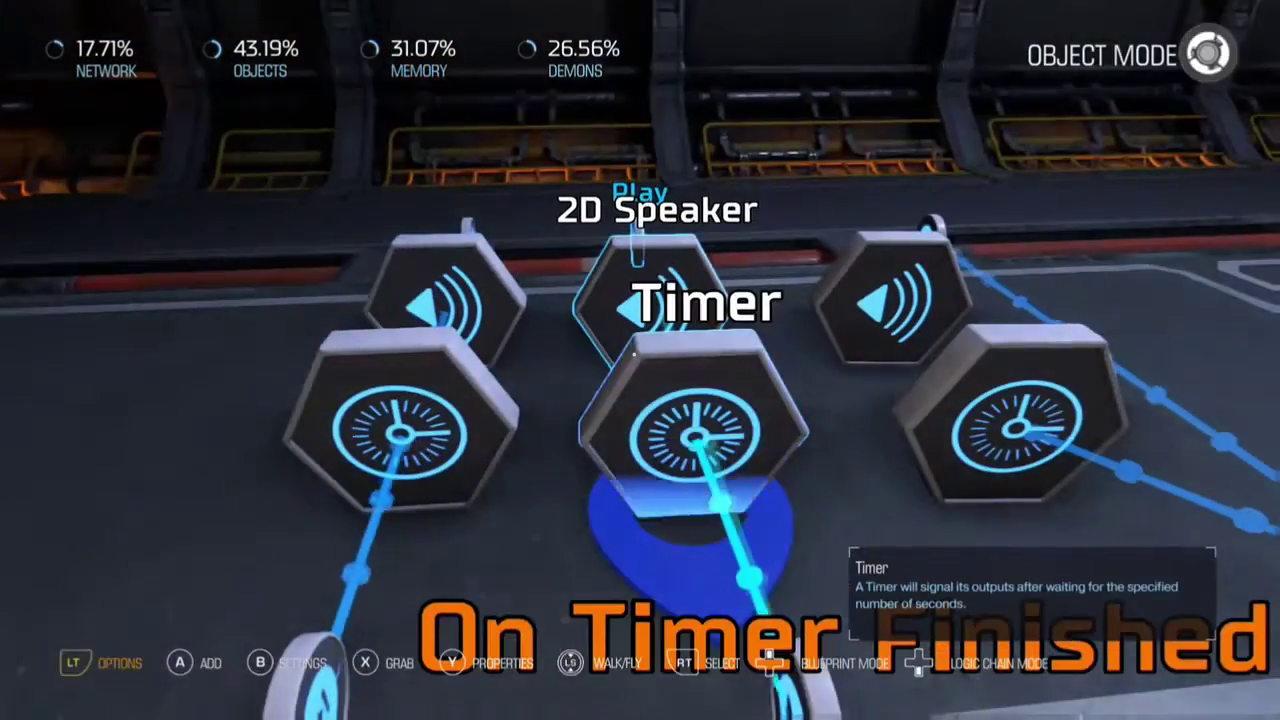
Set the duration of the copied Timer at the end of the row to 2.1 seconds
{"action": "key", "text": "y"}
{"action": "key", "text": "Down"}
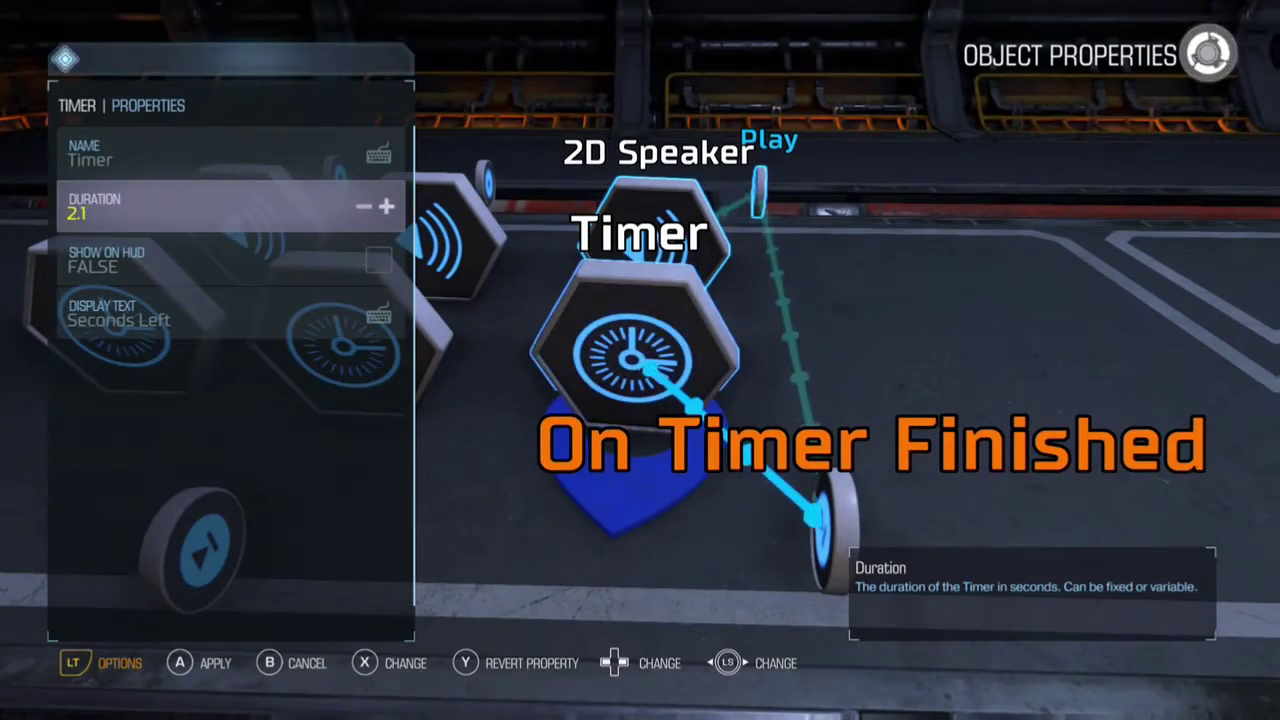
{"action": "key", "text": "a"}
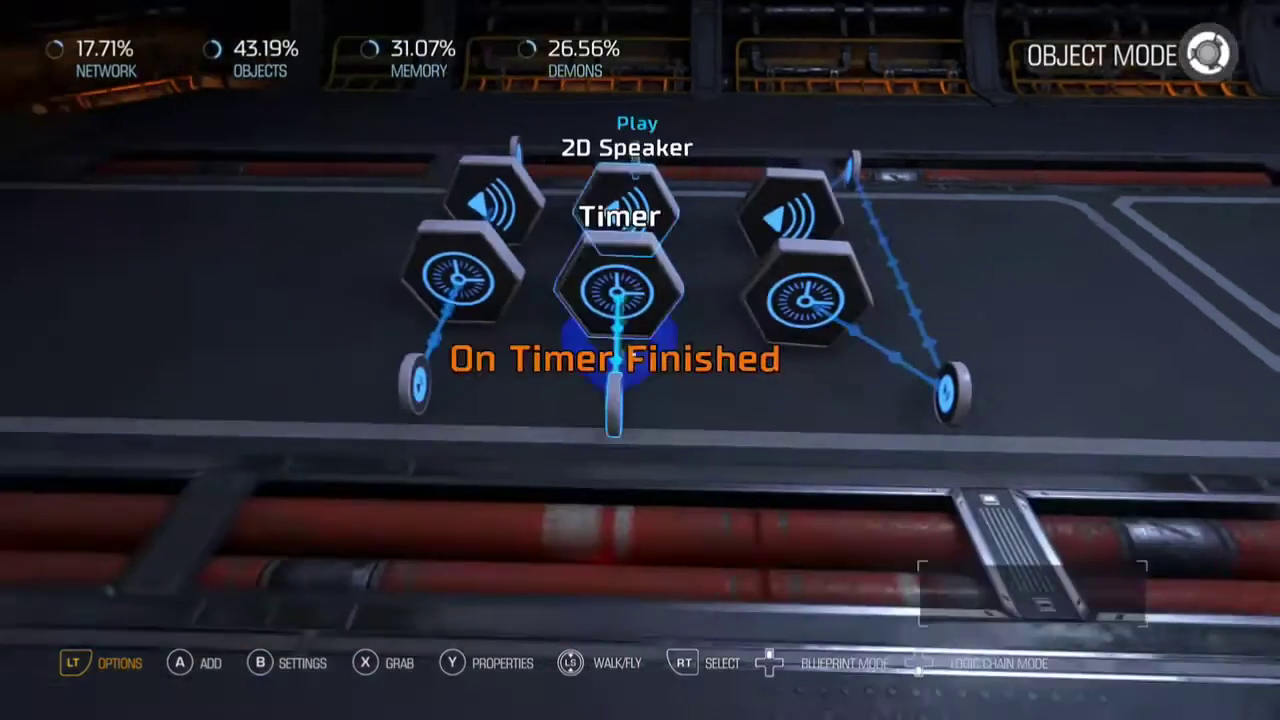
Add a Map object from the Gameplay category and place it above the row of Timers and 2D Speakers
{"action": "key", "text": "a"}
{"action": "key", "text": "LB"}
{"action": "key", "text": "LB"}
{"action": "key", "text": "RB"}
{"action": "key", "text": "RB"}
{"action": "key", "text": "RB"}
{"action": "key", "text": "RB"}
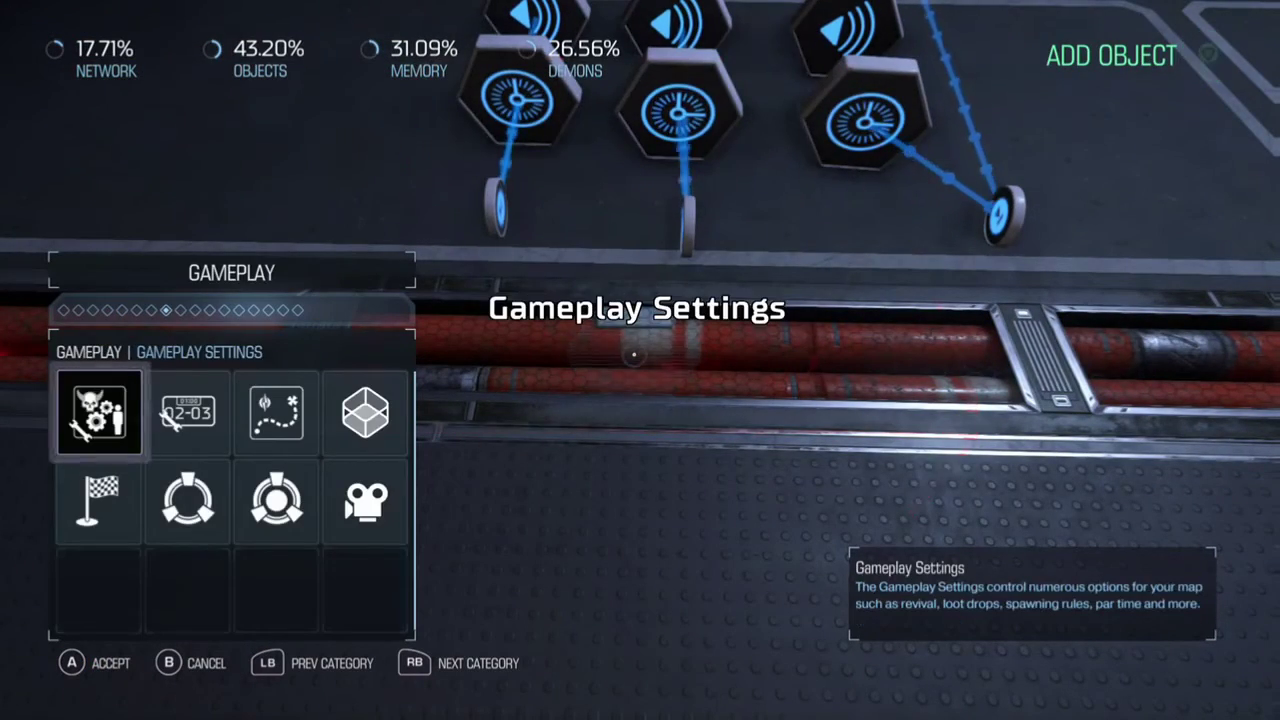
{"action": "key", "text": "Right"}
{"action": "key", "text": "Right"}
{"action": "key", "text": "a"}
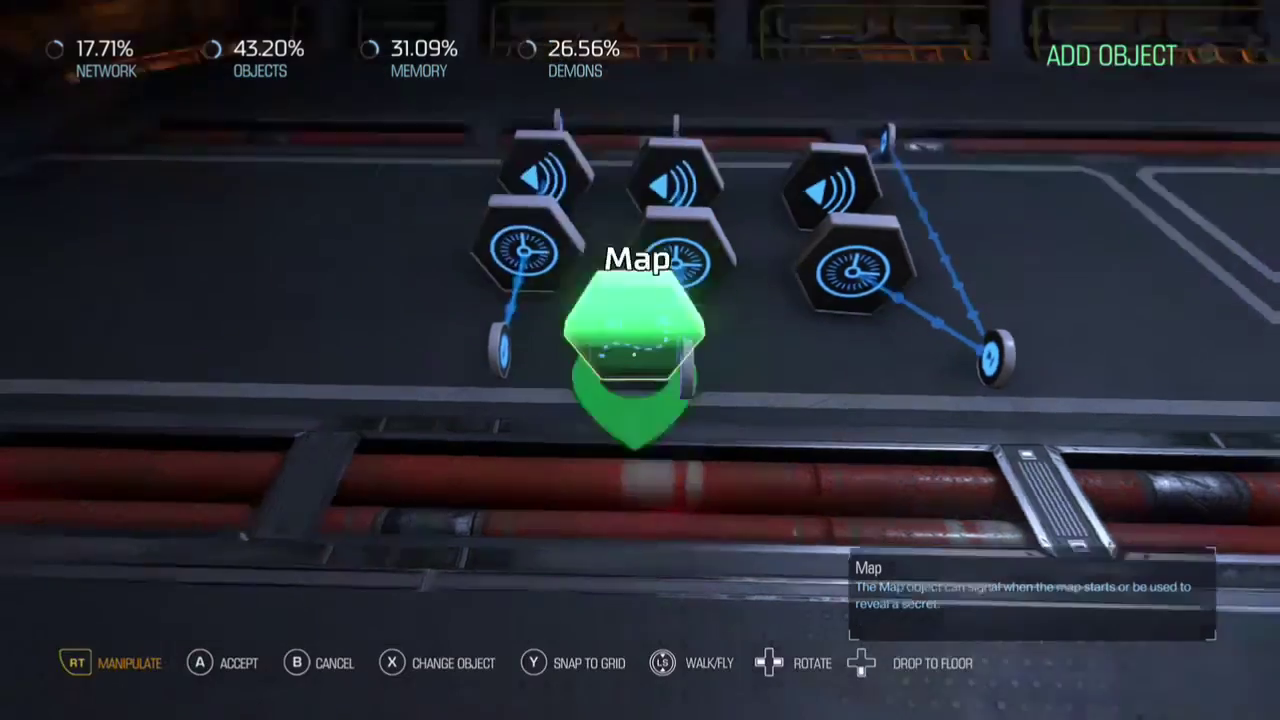
{"action": "key", "text": "a"}
Connect the Map's On Map Started output to the Timers' Start Timer input
{"action": "key", "text": "RT"}
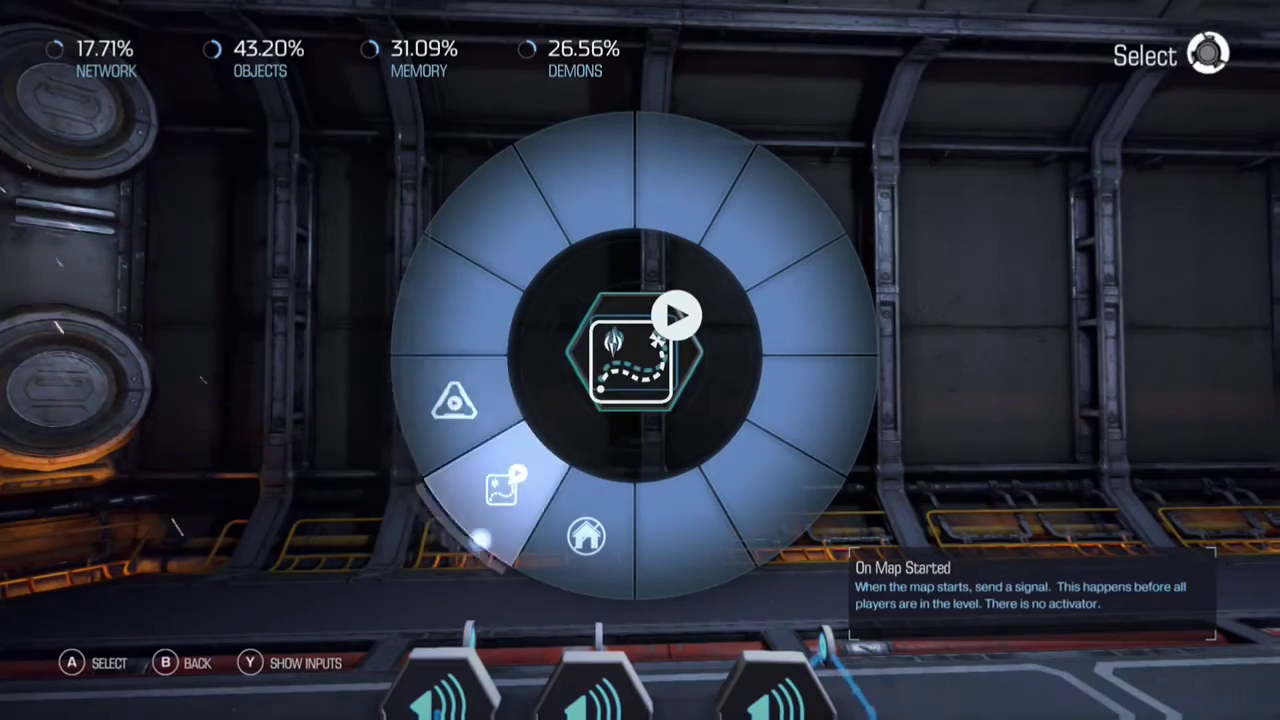
{"action": "key", "text": "Return"}
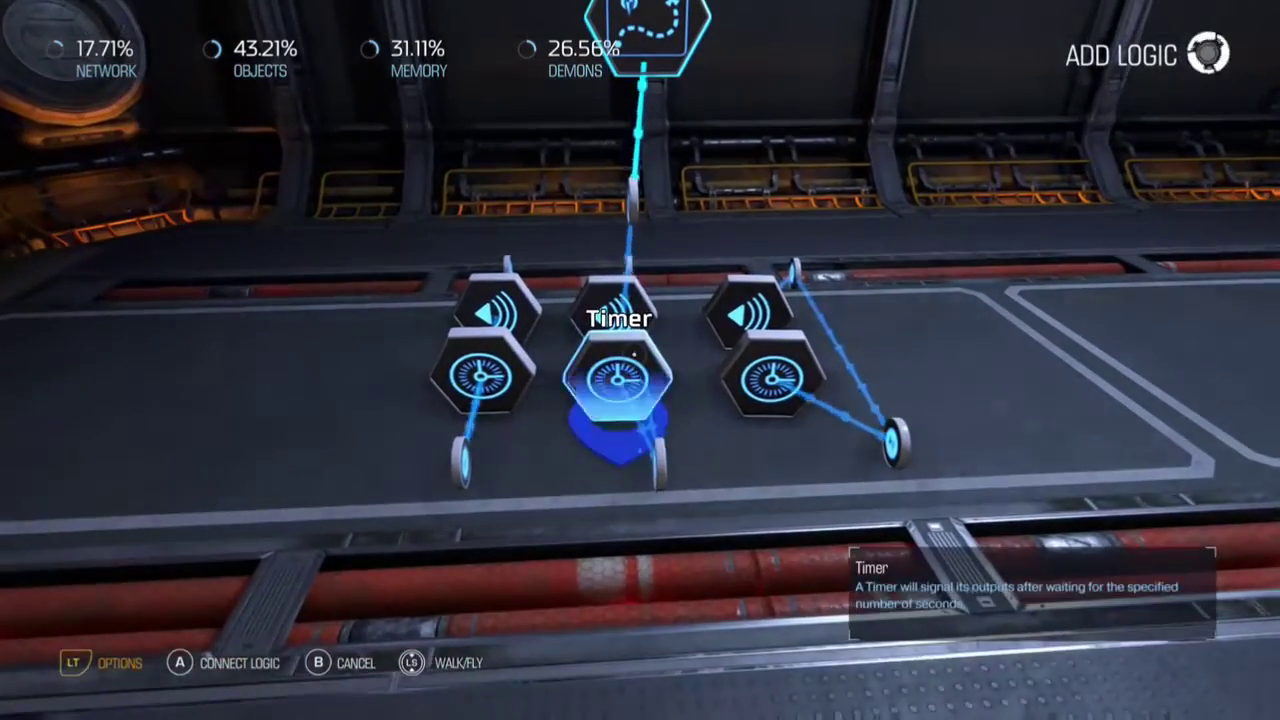
{"action": "key", "text": "a"}
{"action": "key", "text": "a"}
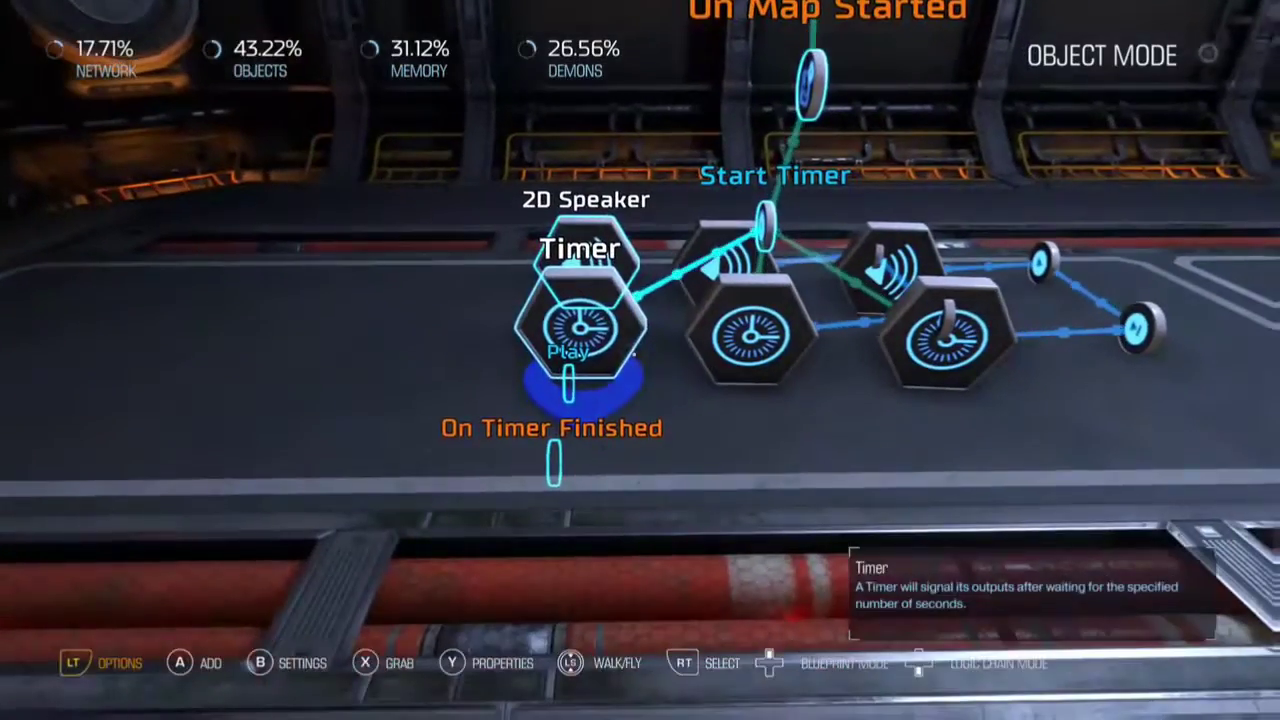
Examine the 2D Speaker's sound and the volume and pitch modifiers of its Play input
{"action": "left_click", "coordinate": [634, 355]}
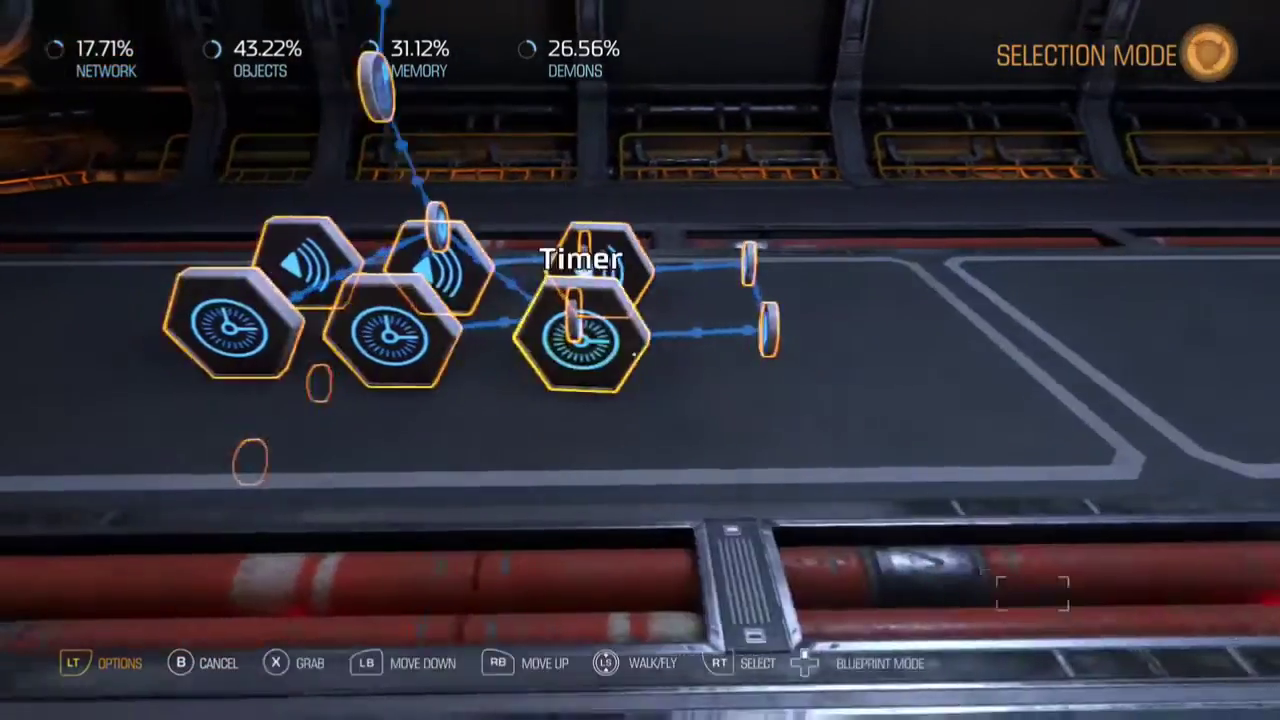
{"action": "key", "text": "b"}
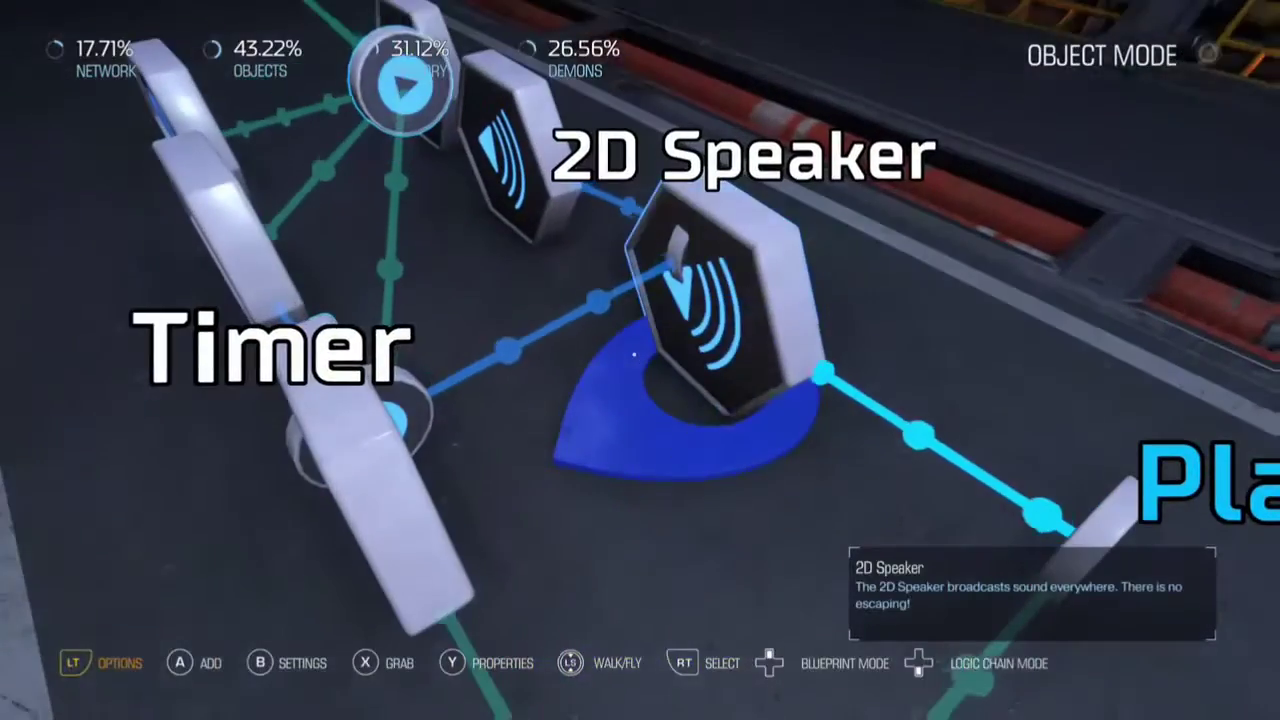
{"action": "key", "text": "y"}
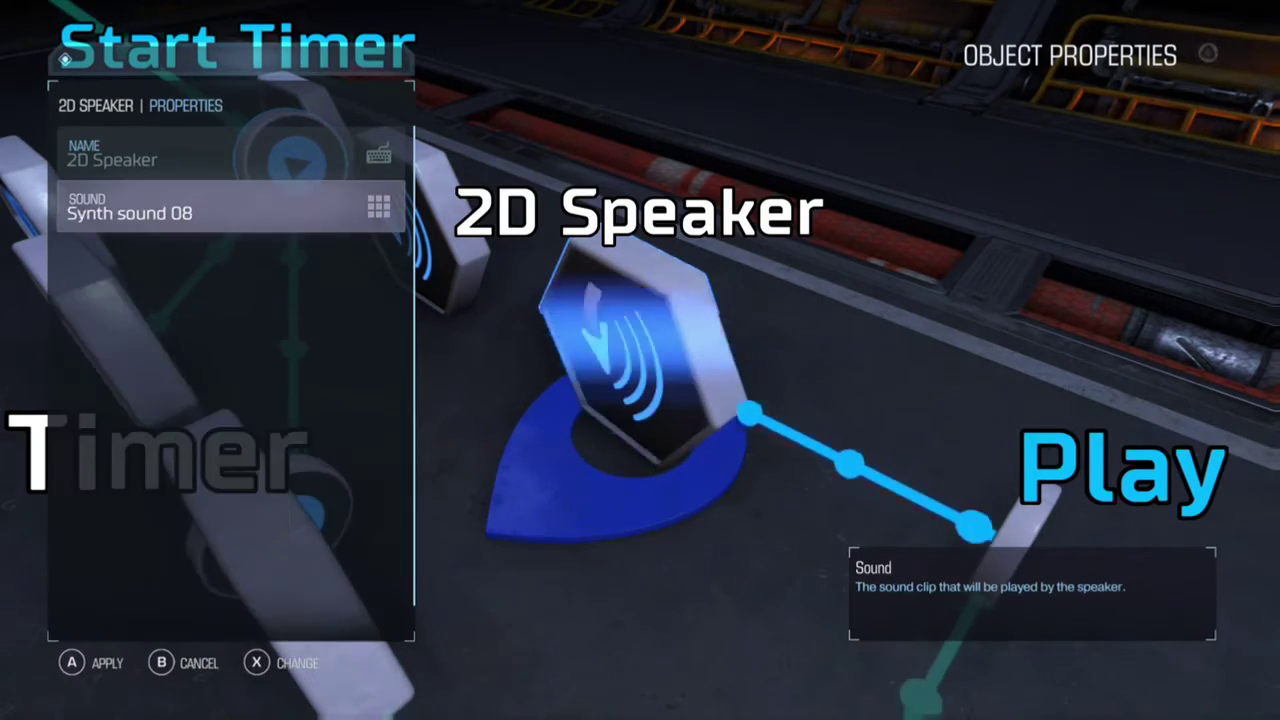
{"action": "key", "text": "b"}
{"action": "key", "text": "y"}
{"action": "key", "text": "Down"}
{"action": "key", "text": "Down"}
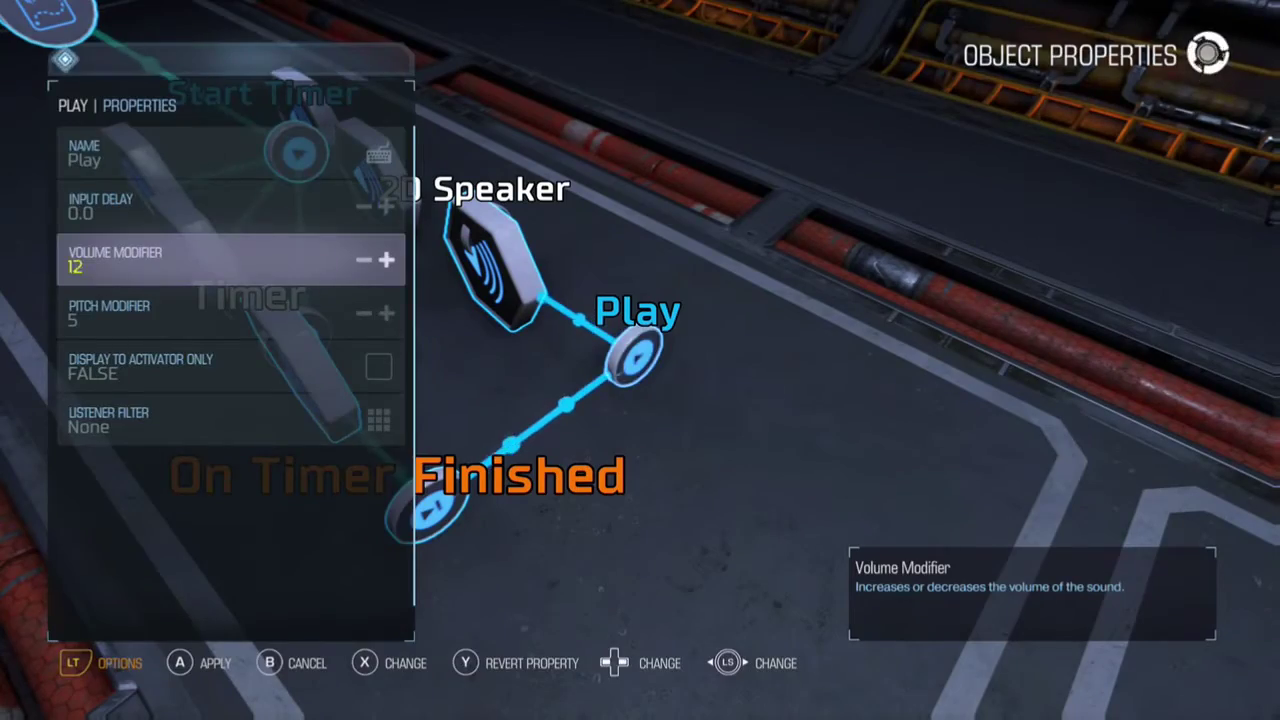
{"action": "key", "text": "b"}
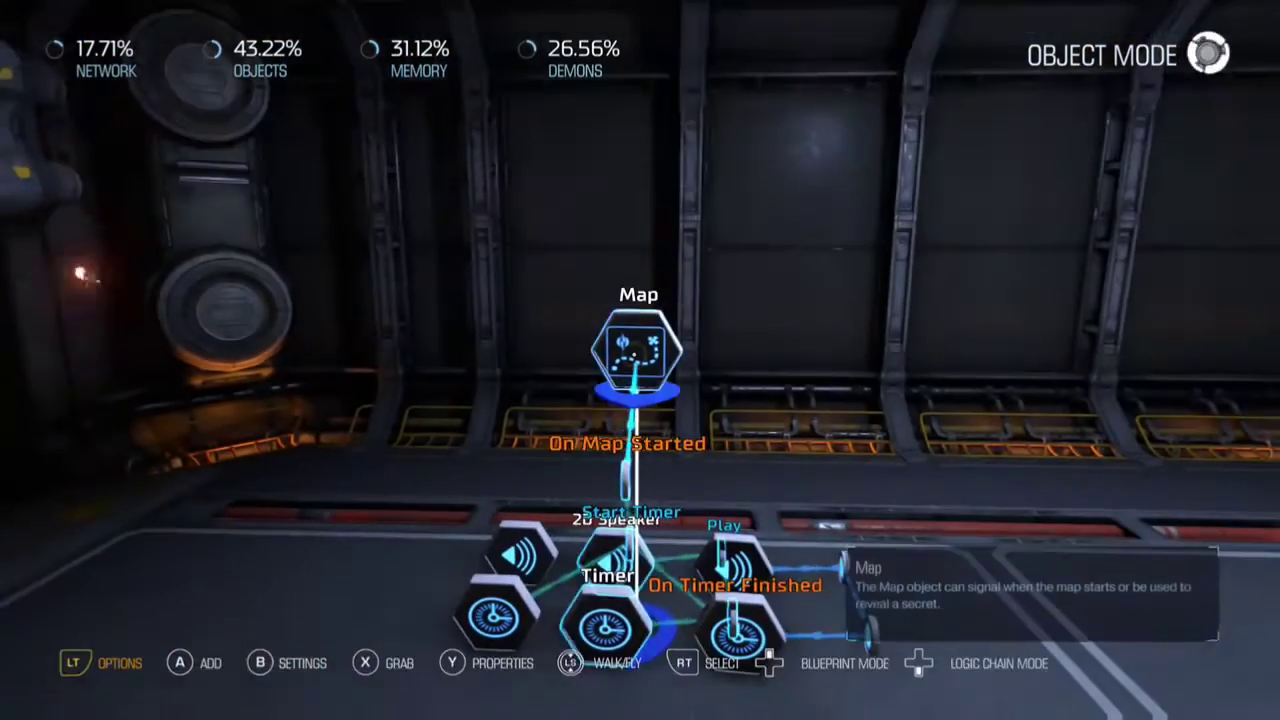
Delete the Map object together with the connected Timers, 2D Speakers and their logic links
{"action": "left_click", "coordinate": [638, 350]}
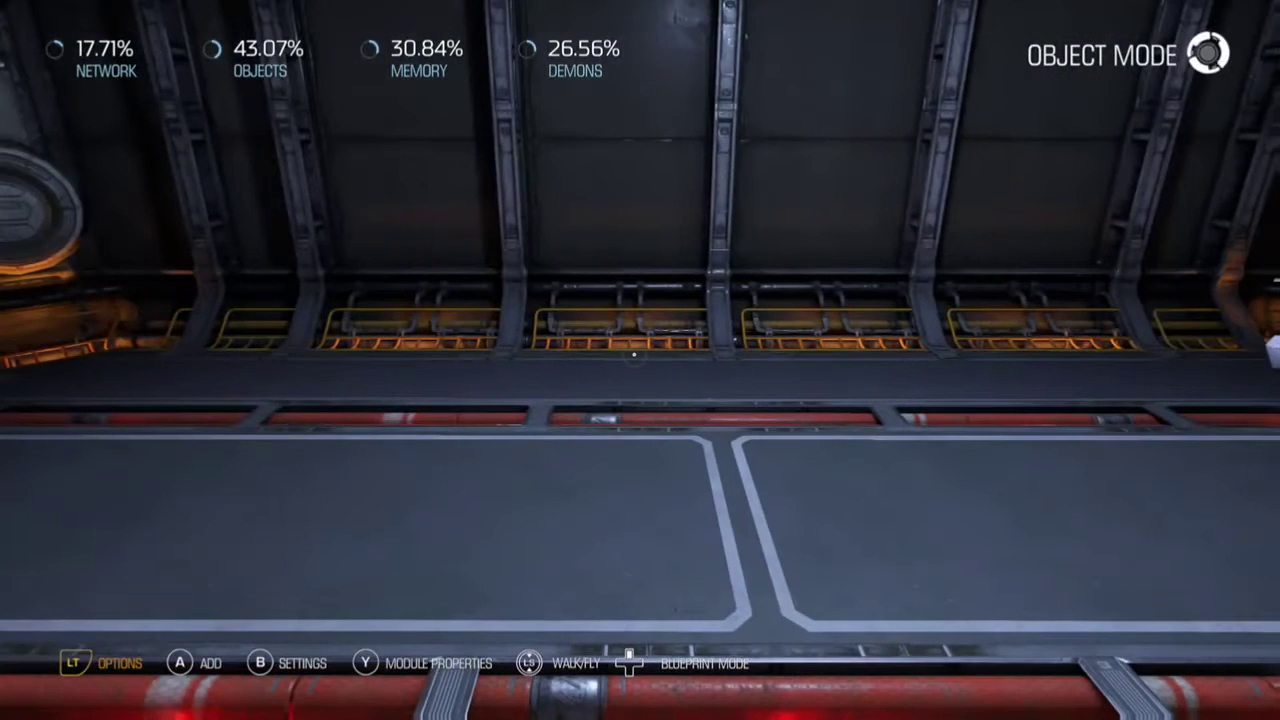
{"action": "key", "text": "Escape"}
{"action": "key", "text": "Down"}
{"action": "key", "text": "Return"}
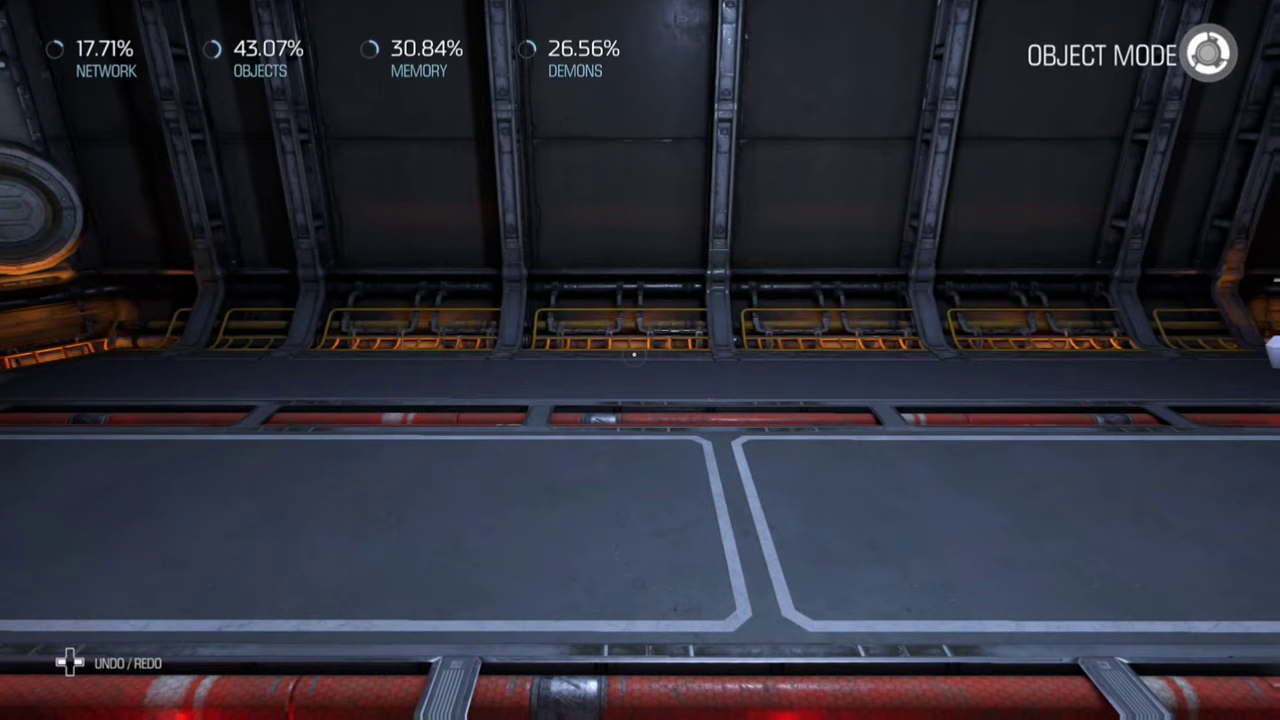
Undo the deletion, the Map object and its links, the duplicated sets and the placement of the original Timer
{"action": "key", "text": "ctrl+z"}
{"action": "key", "text": "ctrl+z"}
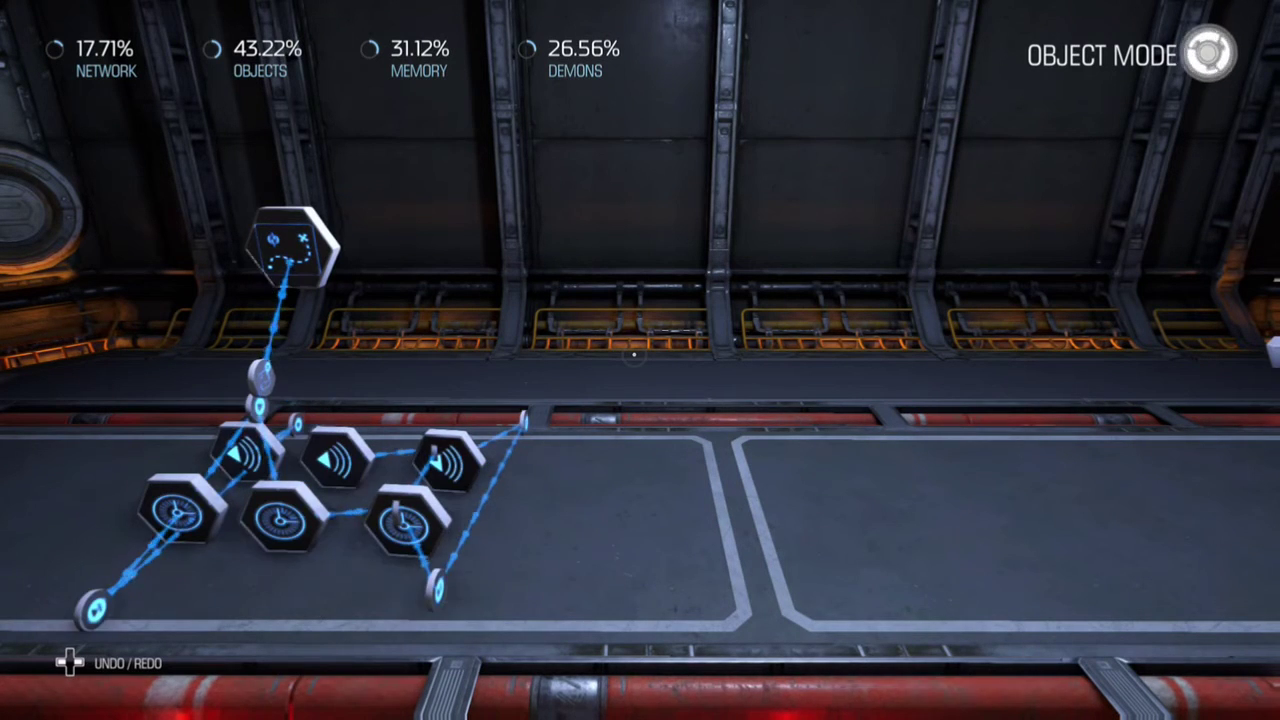
{"action": "key", "text": "ctrl+z"}
{"action": "key", "text": "ctrl+z"}
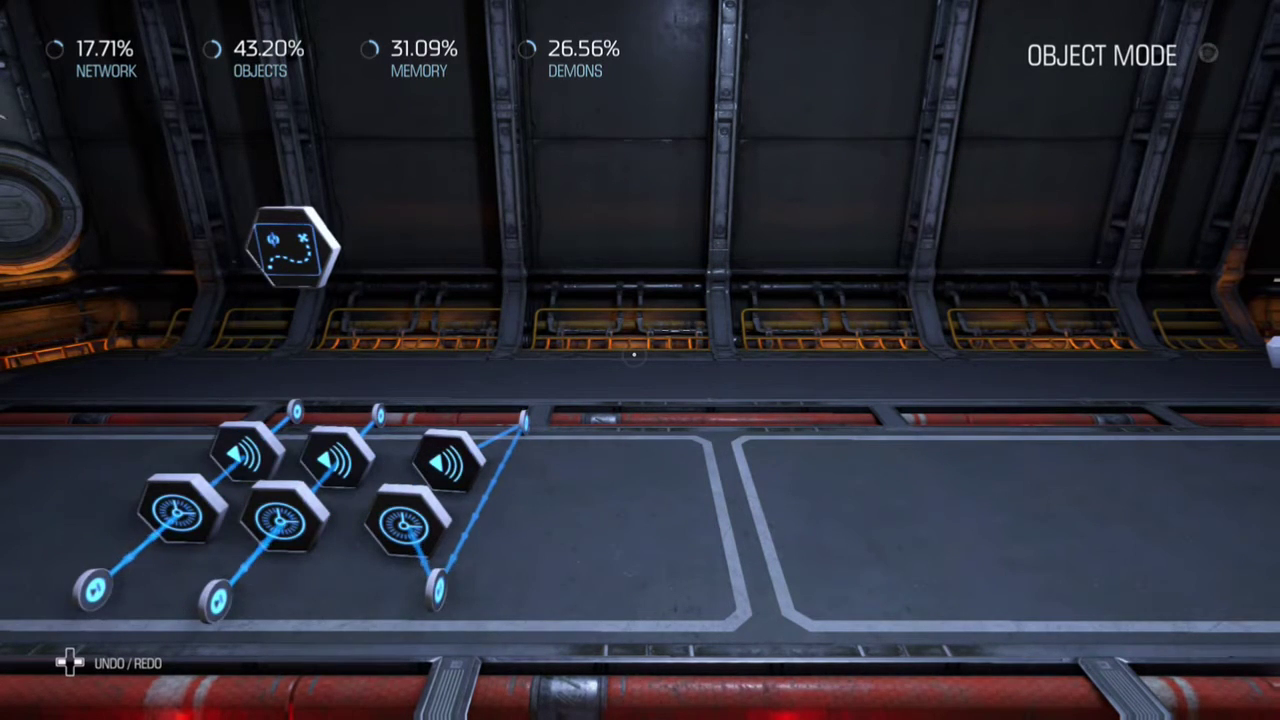
{"action": "key", "text": "ctrl+z"}
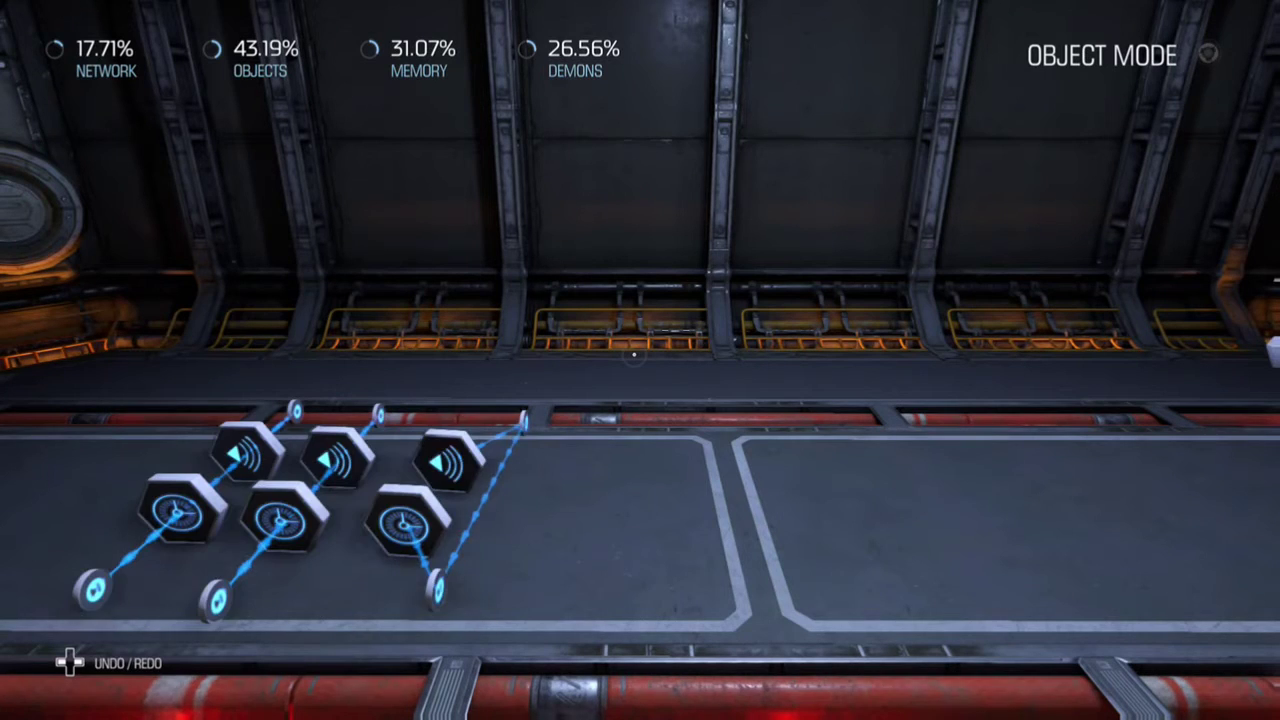
{"action": "key", "text": "ctrl+z"}
{"action": "key", "text": "ctrl+z"}
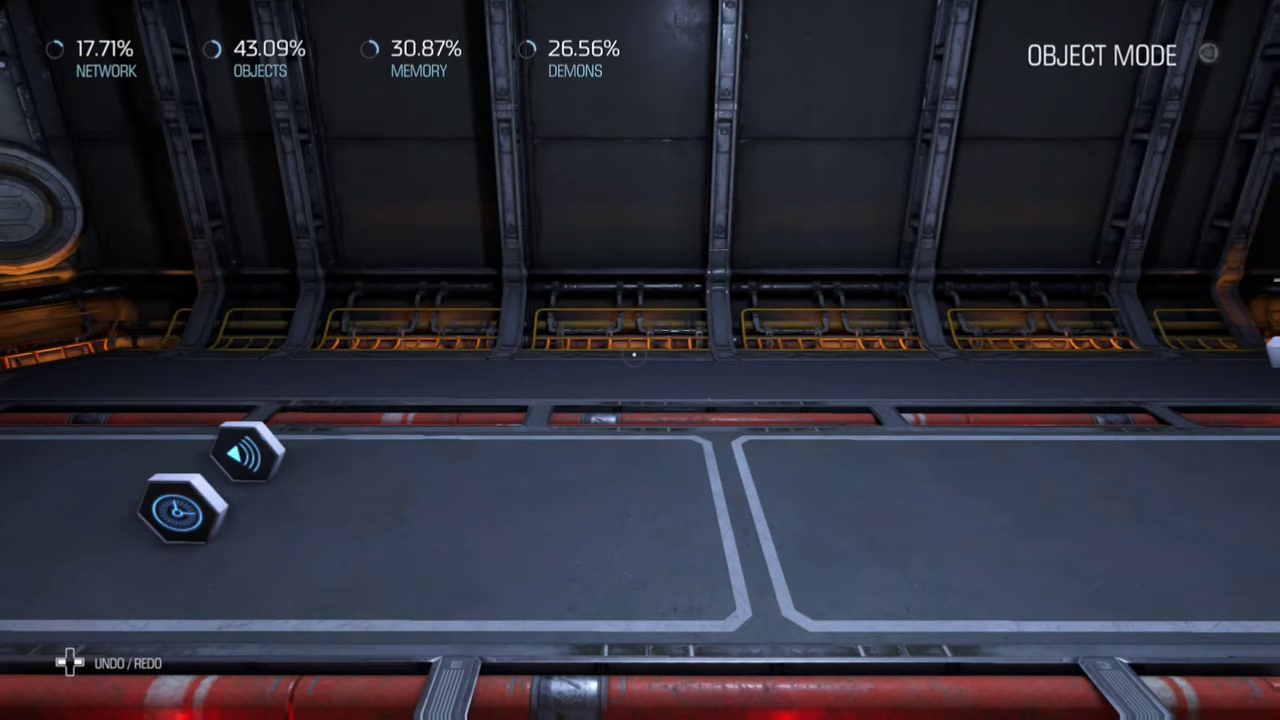
{"action": "key", "text": "ctrl+z"}
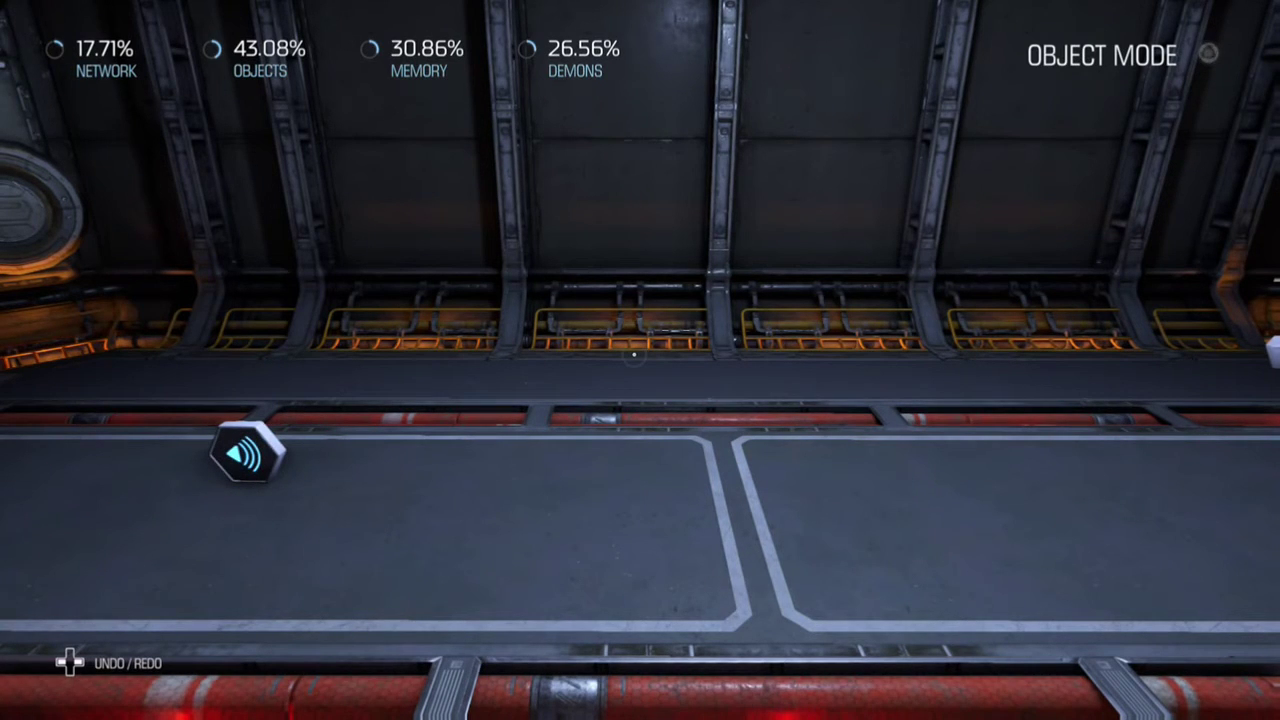
Undo the remaining earlier edits until the full drums and guitar arrangement of Timers and 2D Speakers is restored
{"action": "key", "text": "ctrl+z"}
{"action": "key", "text": "ctrl+z"}
{"action": "key", "text": "ctrl+z"}
{"action": "key", "text": "ctrl+z"}
{"action": "key", "text": "ctrl+z"}
{"action": "key", "text": "ctrl+z"}
{"action": "key", "text": "ctrl+z"}
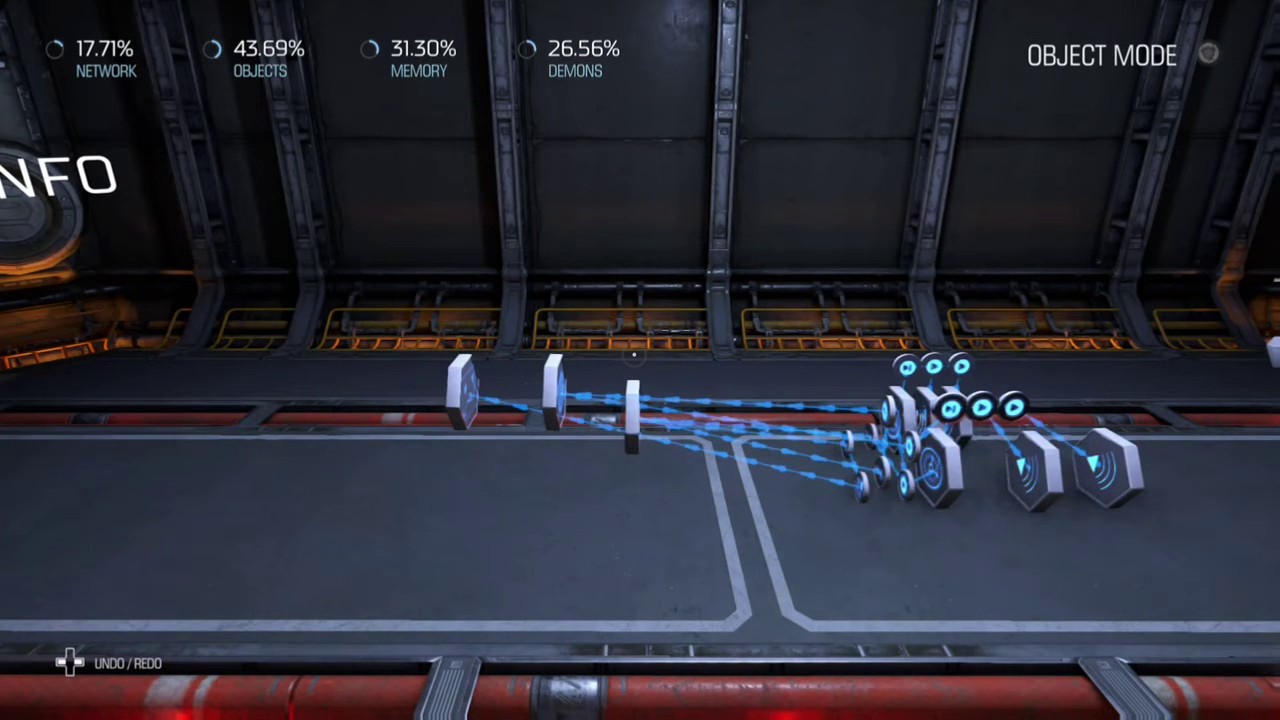
{"action": "key", "text": "ctrl+z"}
{"action": "key", "text": "ctrl+z"}
{"action": "key", "text": "ctrl+z"}
{"action": "key", "text": "ctrl+z"}
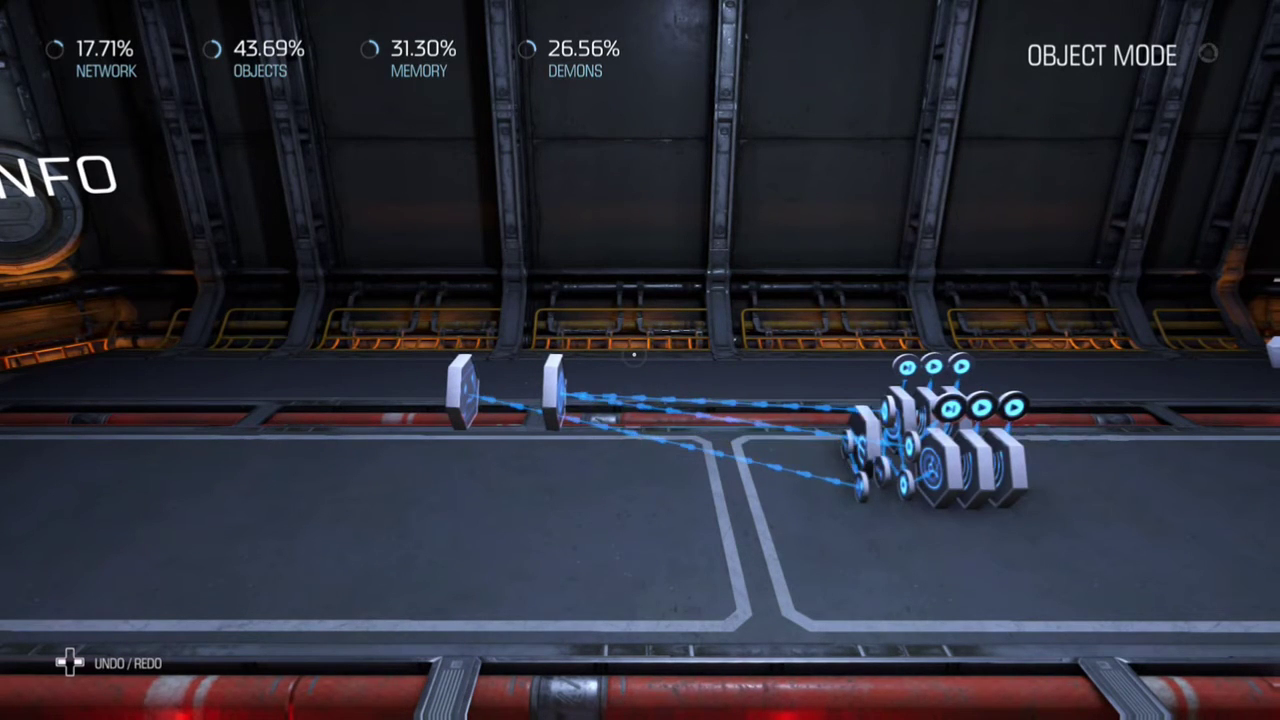
{"action": "key", "text": "ctrl+z"}
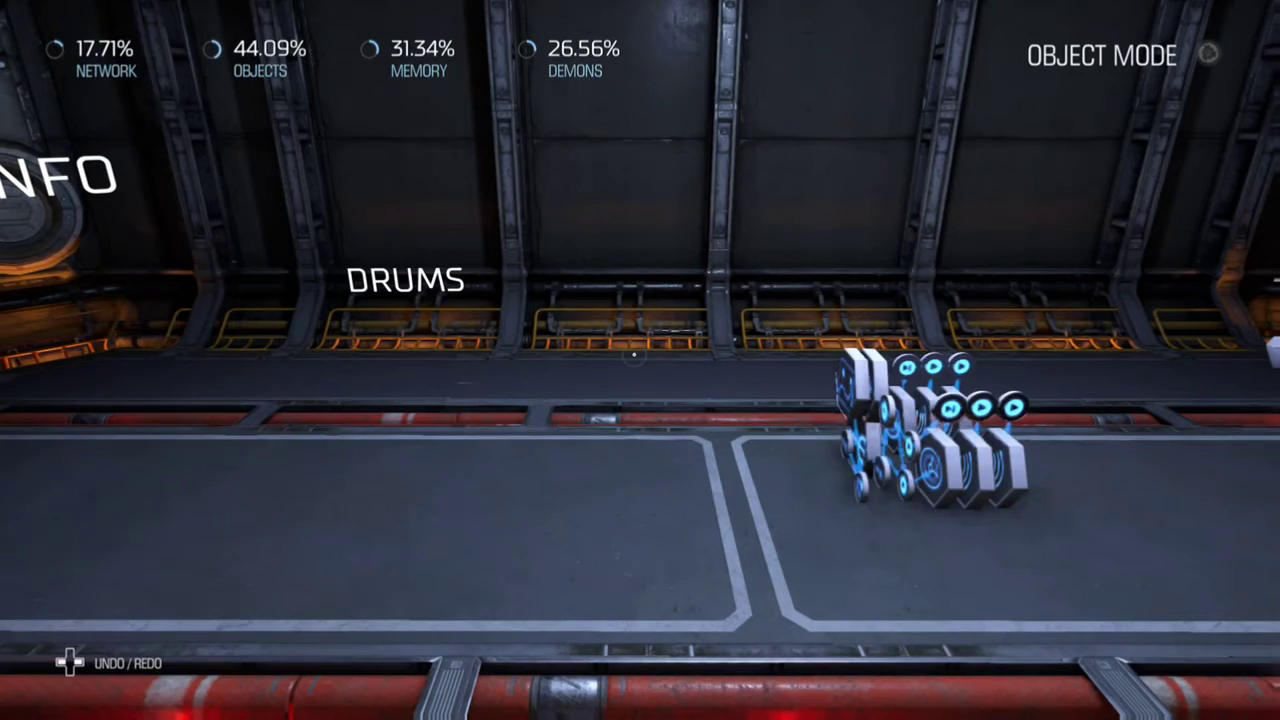
{"action": "key", "text": "ctrl+z"}
{"action": "key", "text": "ctrl+z"}
{"action": "key", "text": "ctrl+z"}
{"action": "key", "text": "ctrl+z"}
{"action": "key", "text": "ctrl+z"}
{"action": "key", "text": "ctrl+z"}
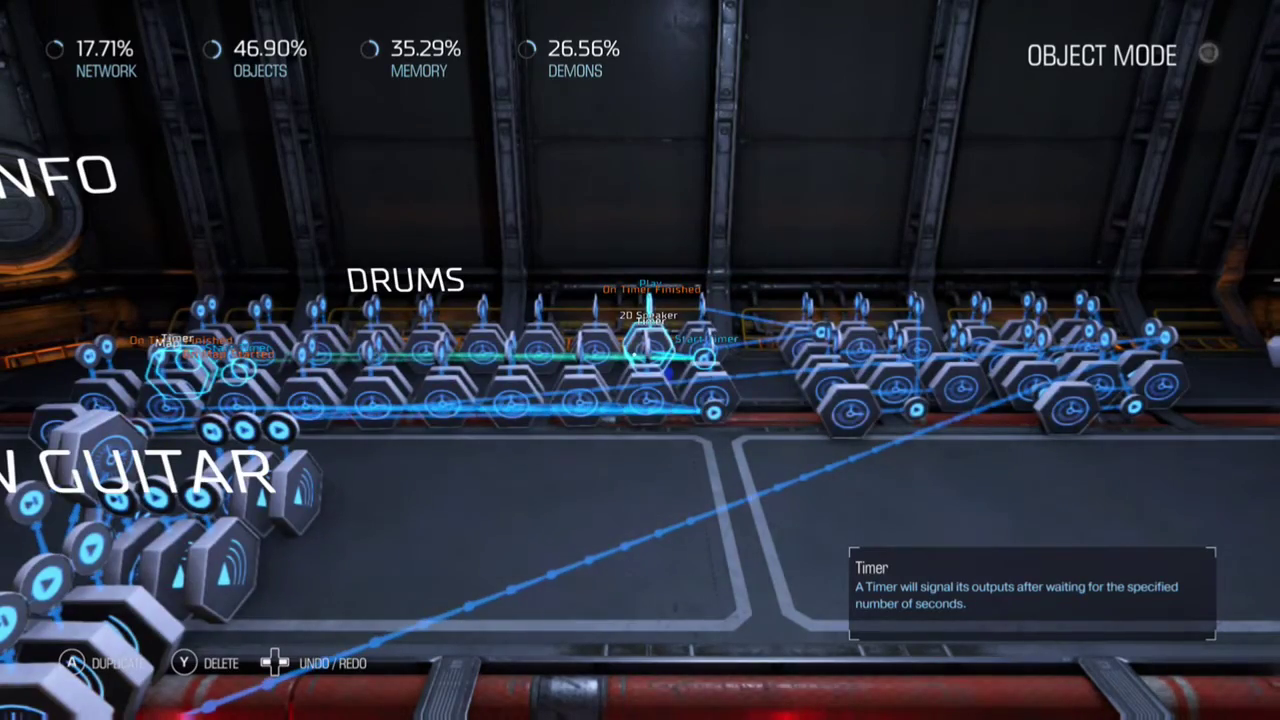
{"action": "key", "text": "ctrl+z"}
{"action": "key", "text": "ctrl+z"}
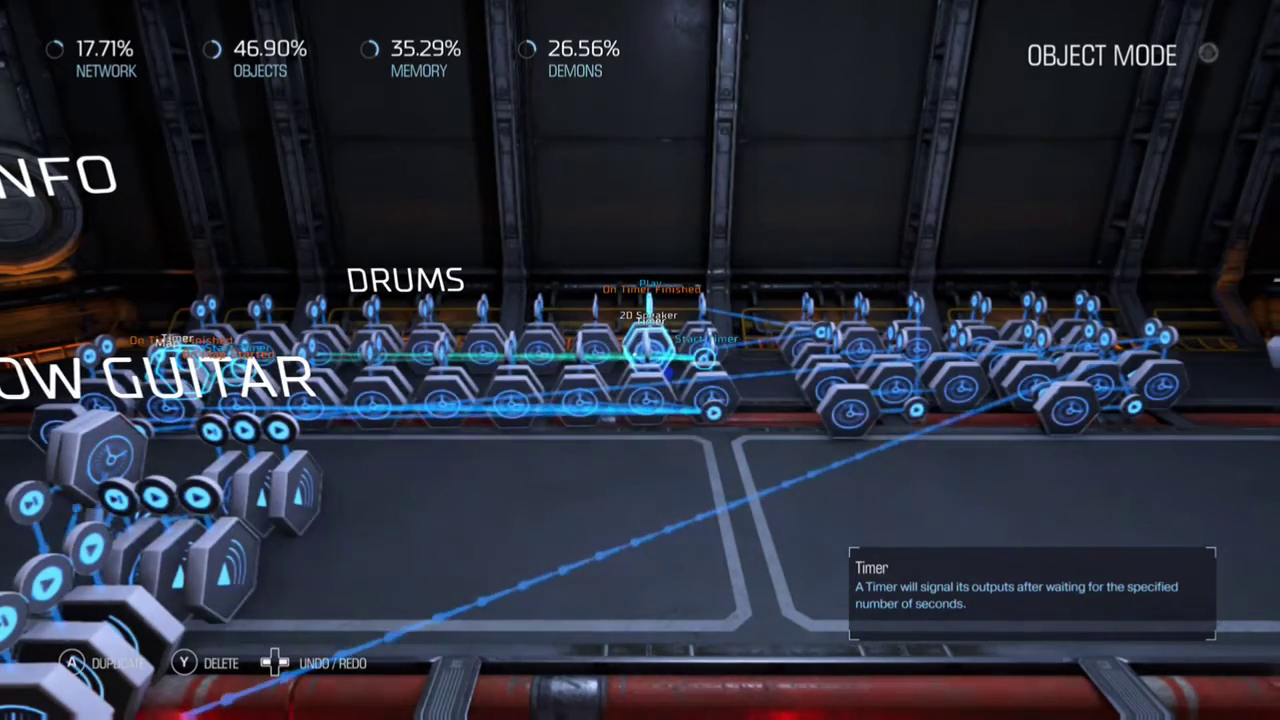
{"action": "key", "text": "ctrl+z"}
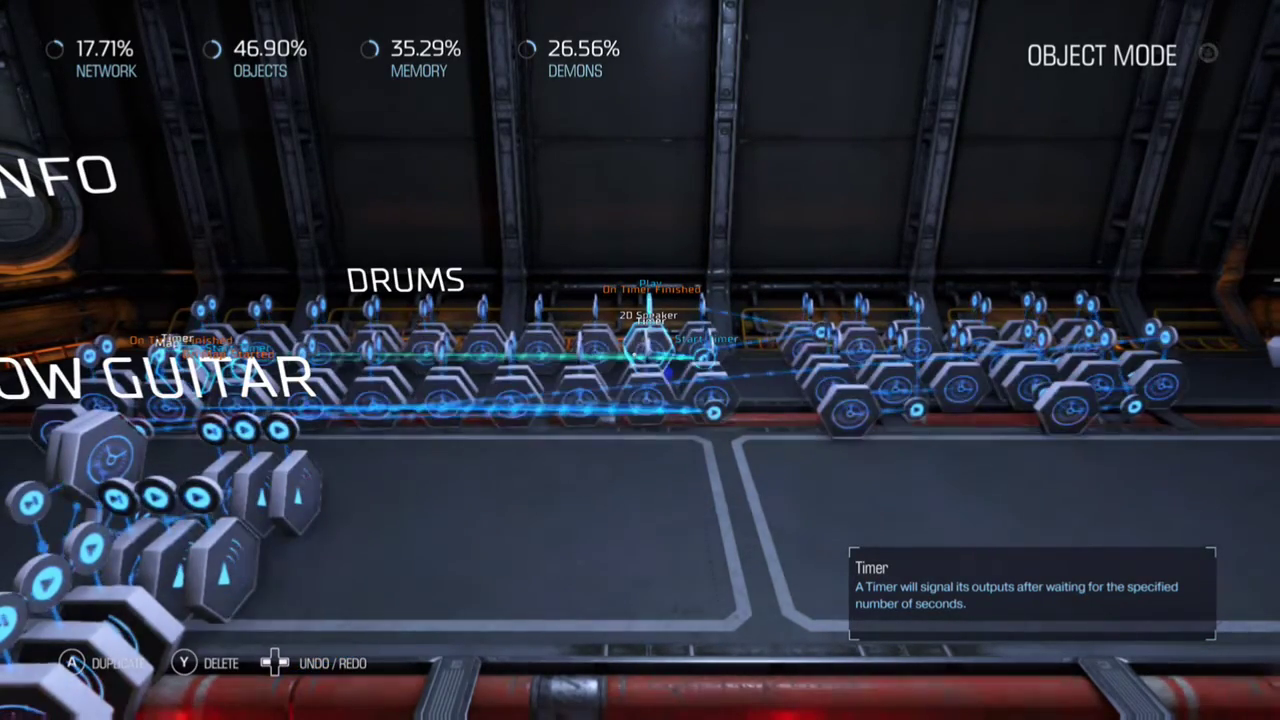
{"action": "key", "text": "ctrl+z"}
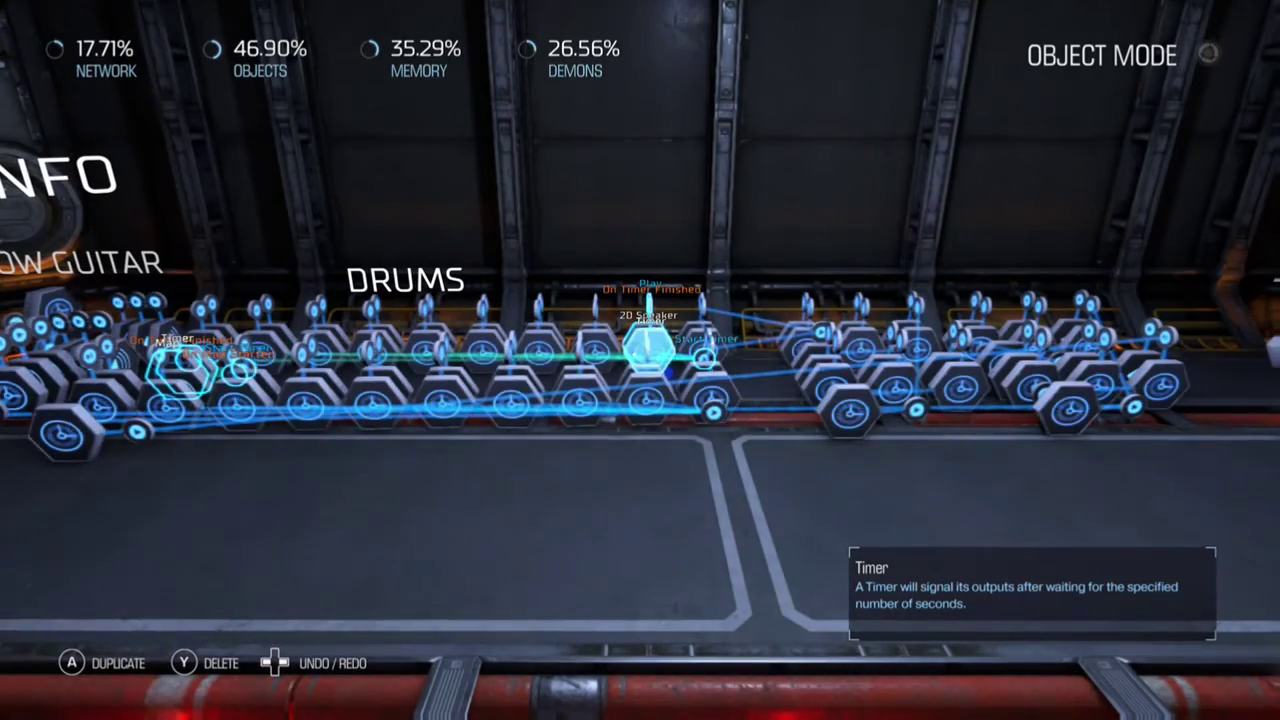